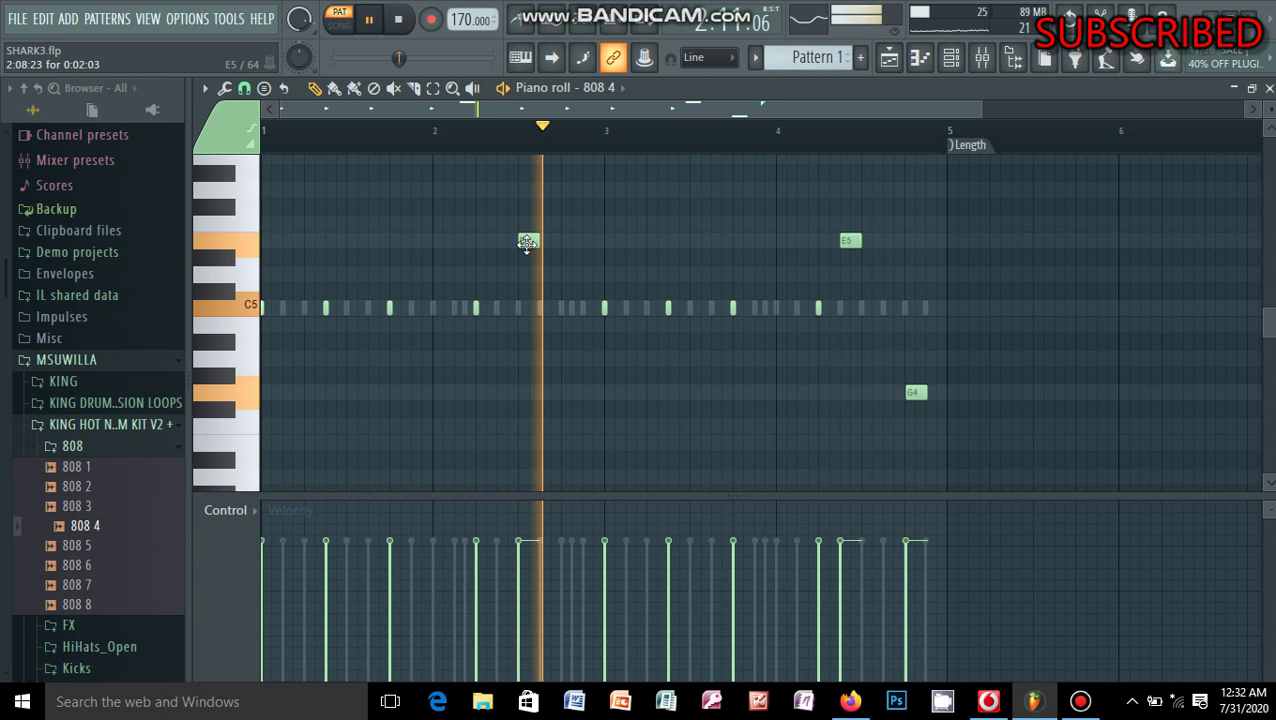
Replace the bar 2 E5 note with an E5 slide note and add another E5 note above the second C5 hit of bar 3.
right_click(526, 242)
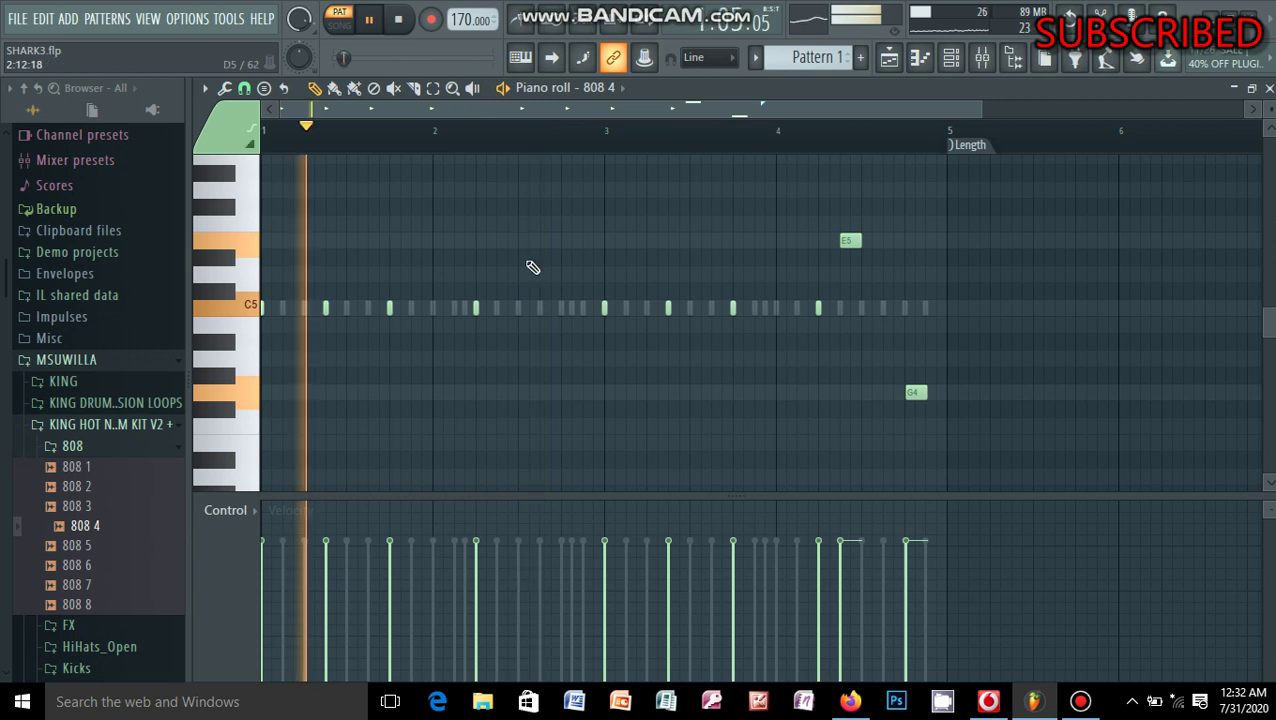
left_click(533, 240)
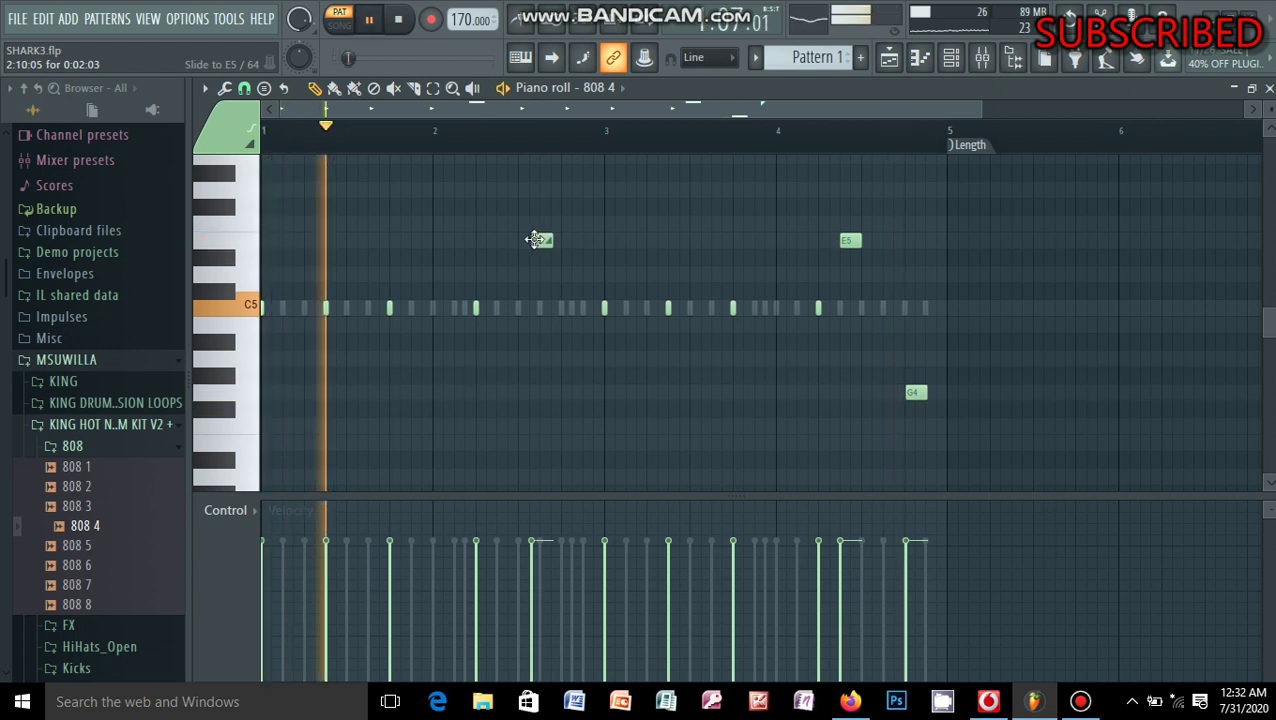
left_click_drag(533, 240, 529, 243)
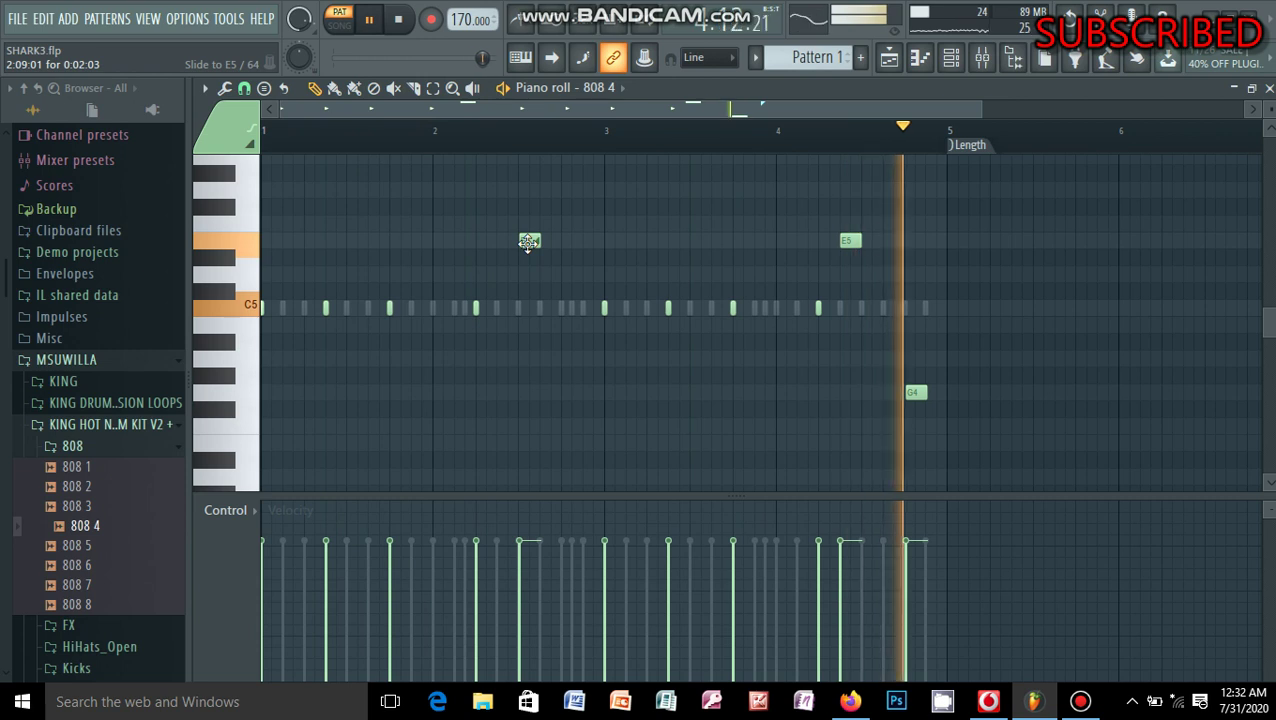
left_click(680, 244)
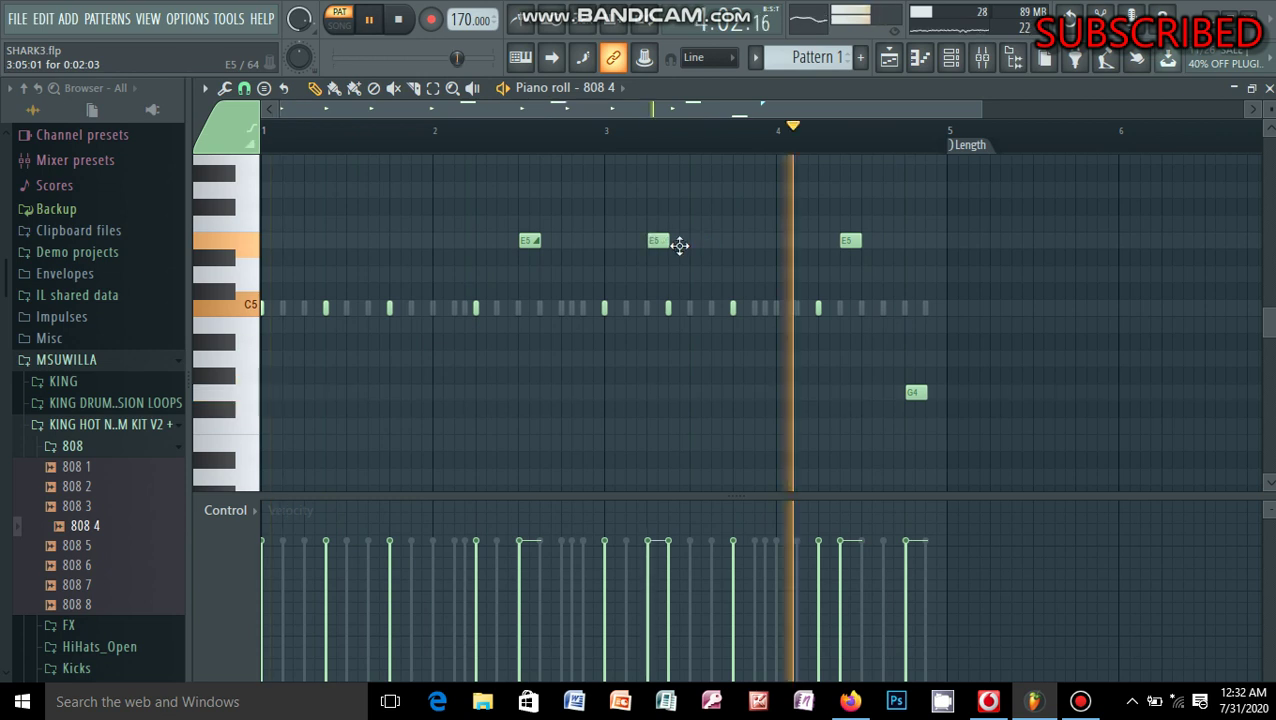
left_click_drag(680, 244, 679, 246)
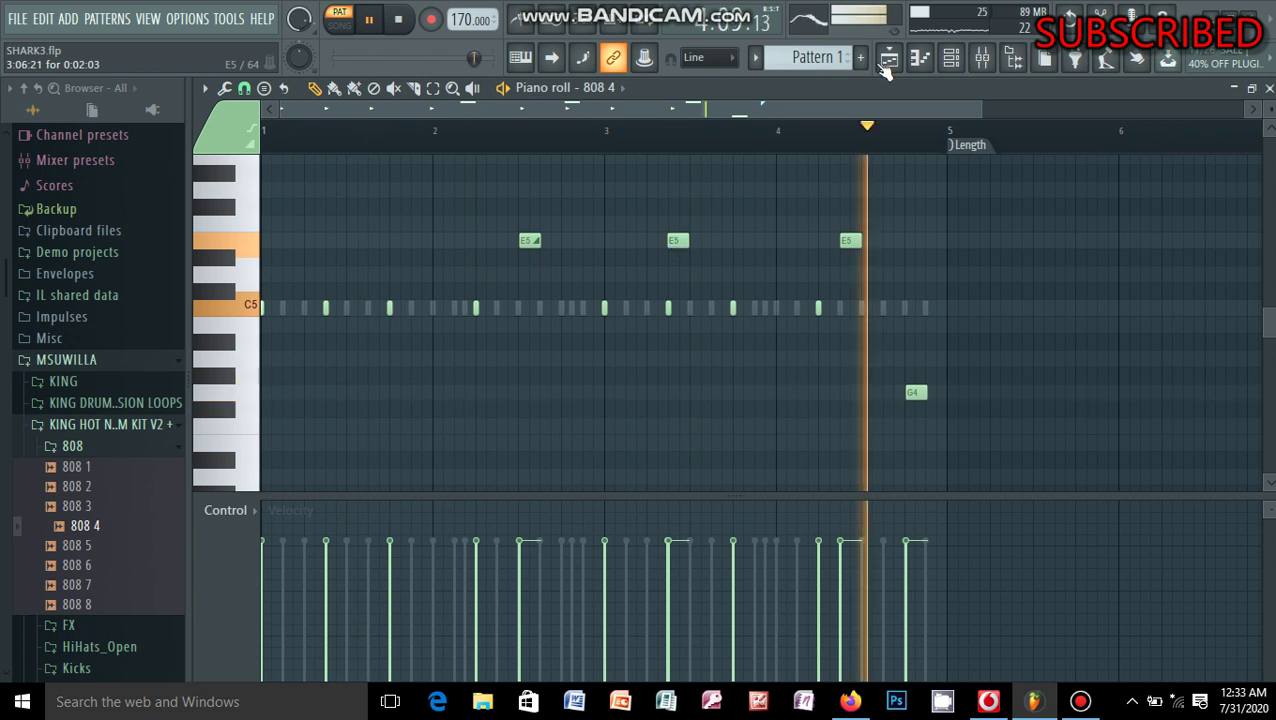
Cut the Clap 5 channel's steps in the channel rack and start a new clap pattern in bar 1.
left_click(920, 58)
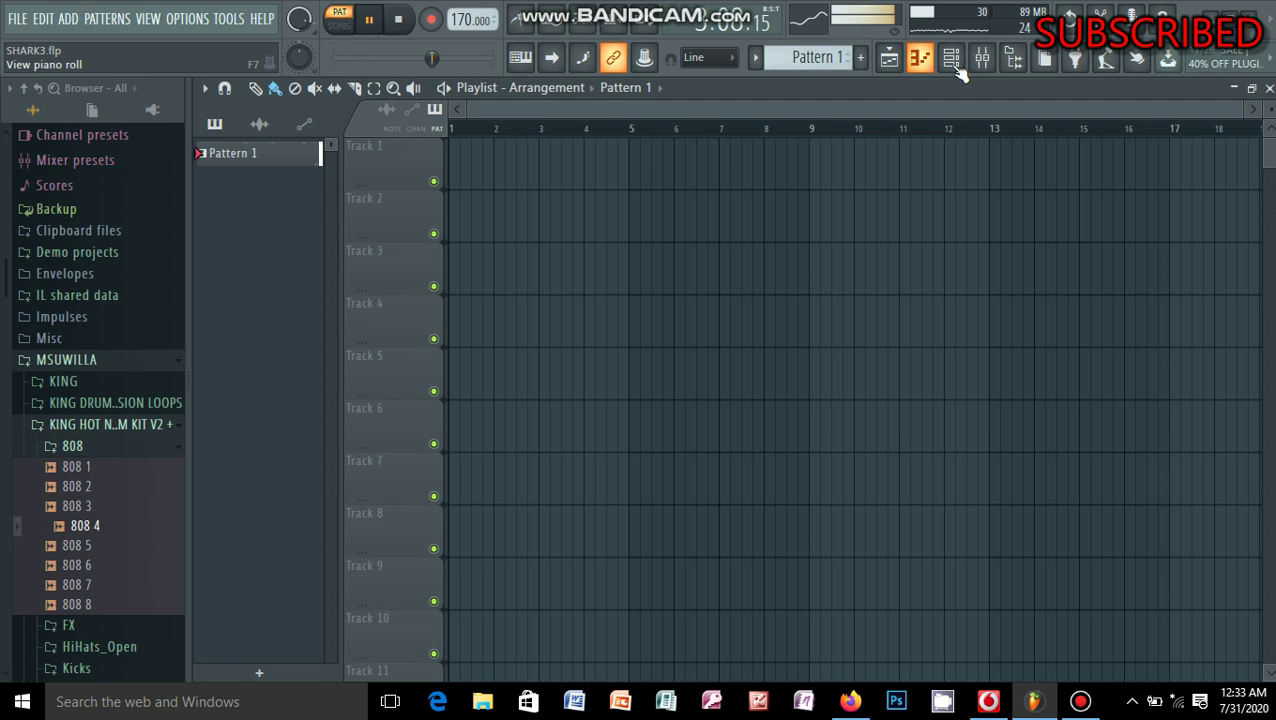
left_click(958, 75)
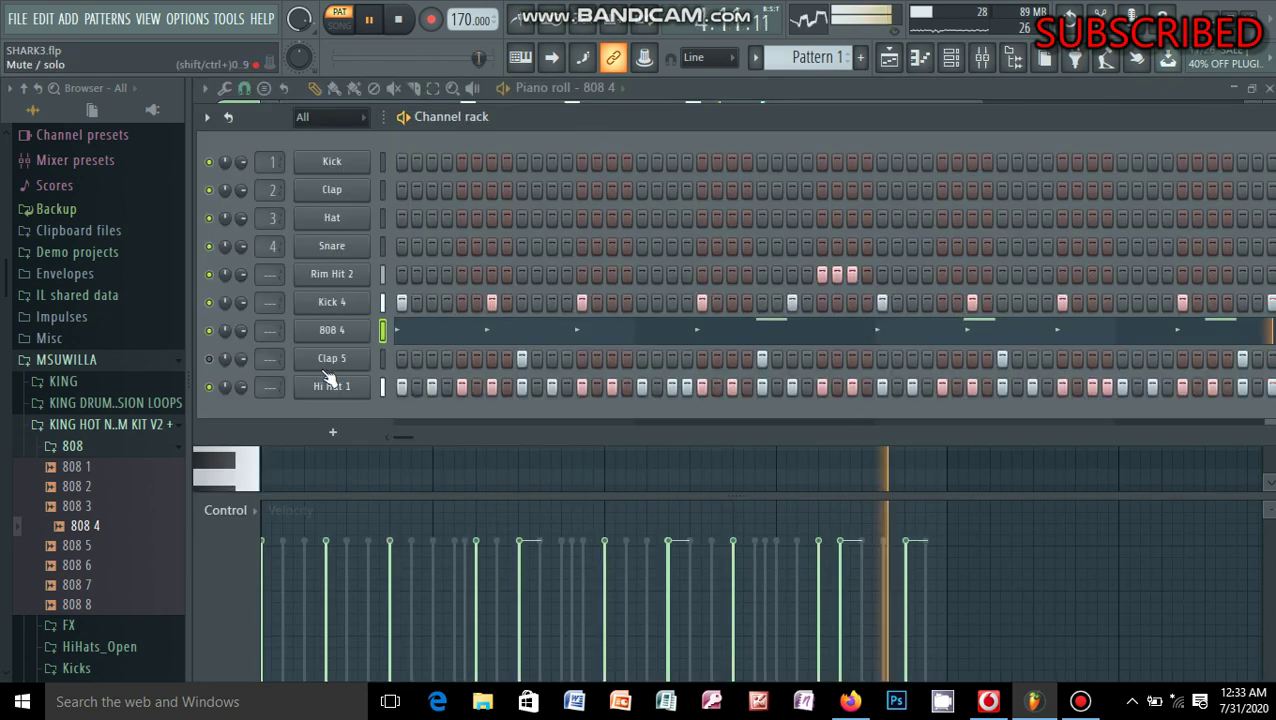
right_click(590, 366)
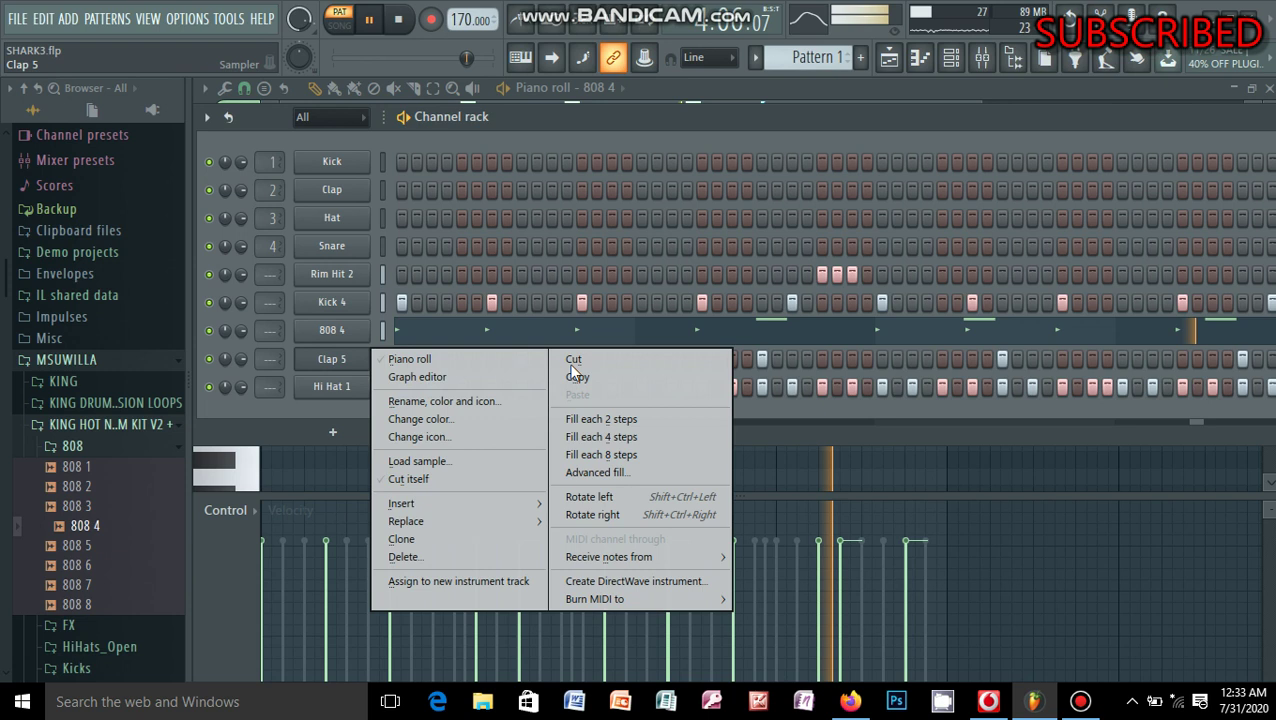
left_click(573, 373)
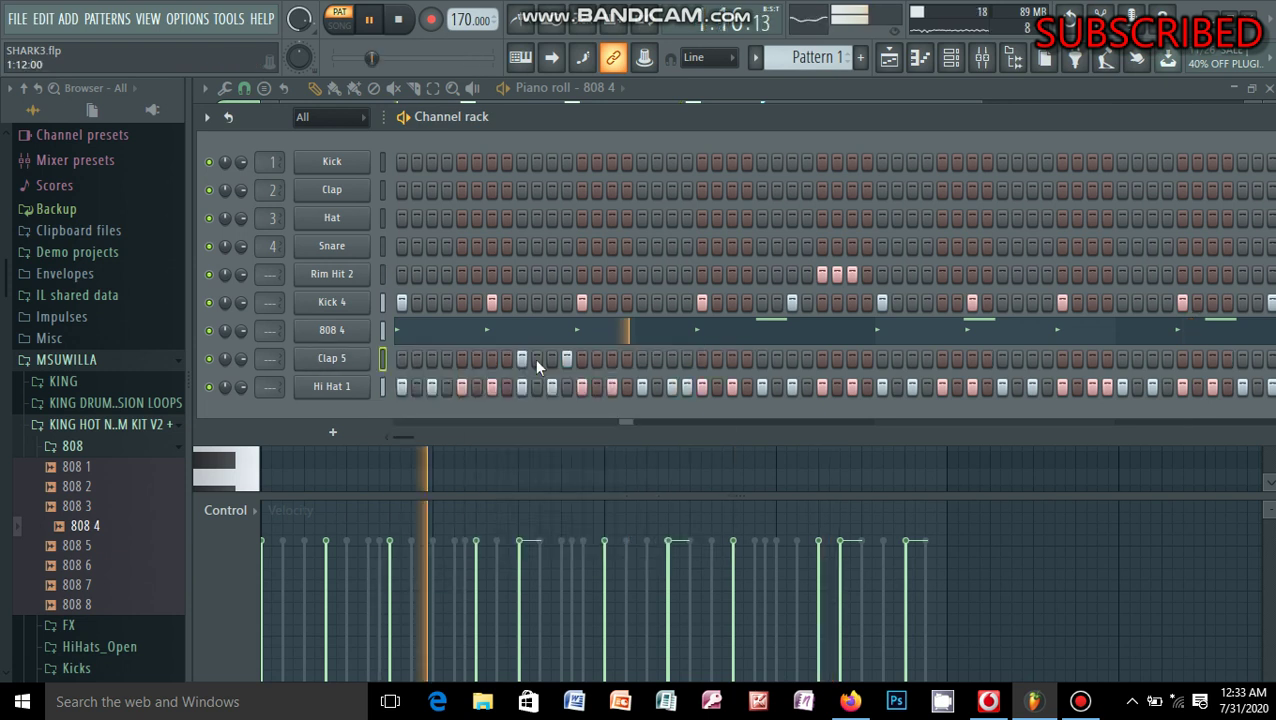
left_click(536, 367)
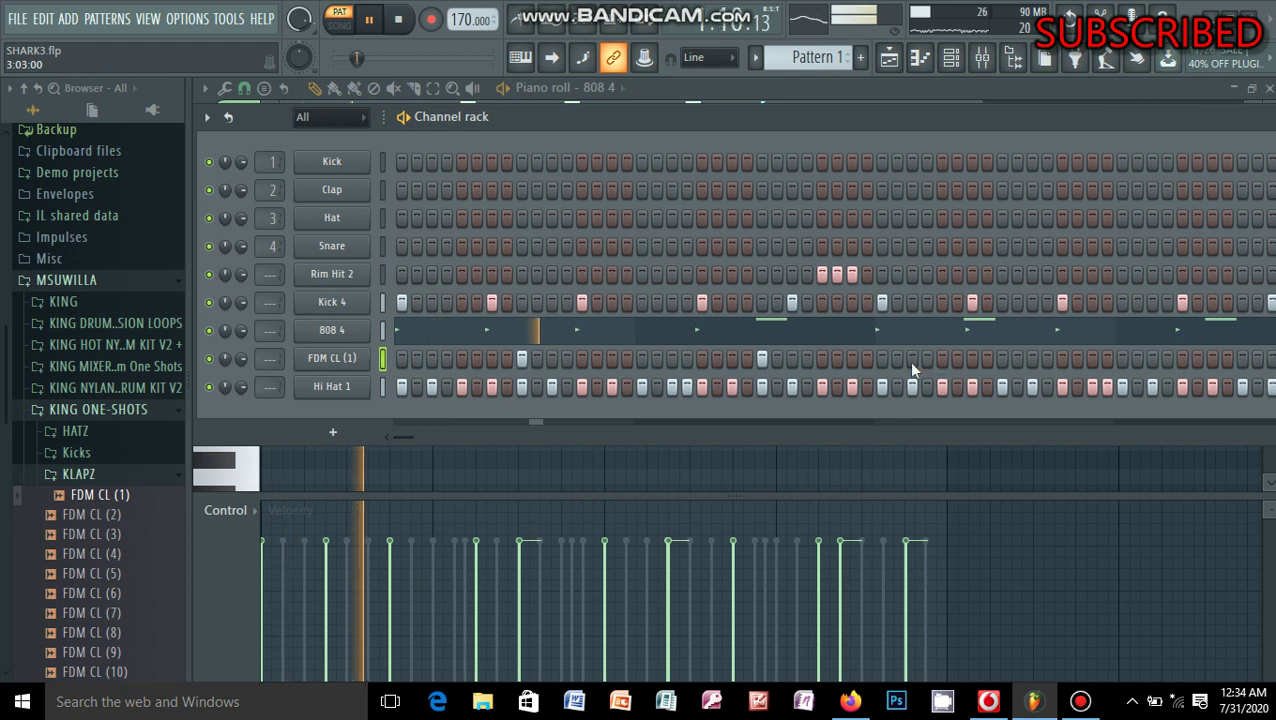
Try the third FDM CL (1) clap hit on different steps around the end of bar 2 and the start of bar 3.
left_click_drag(874, 368, 738, 367)
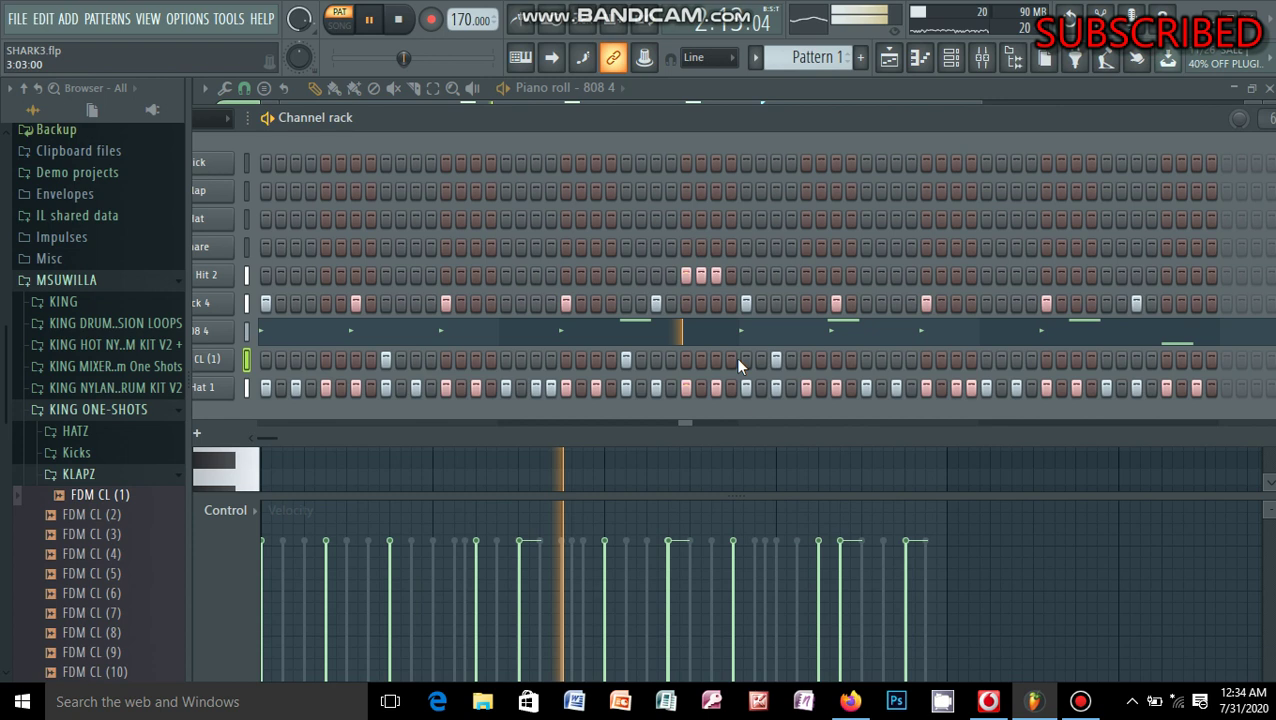
left_click_drag(735, 357, 729, 362)
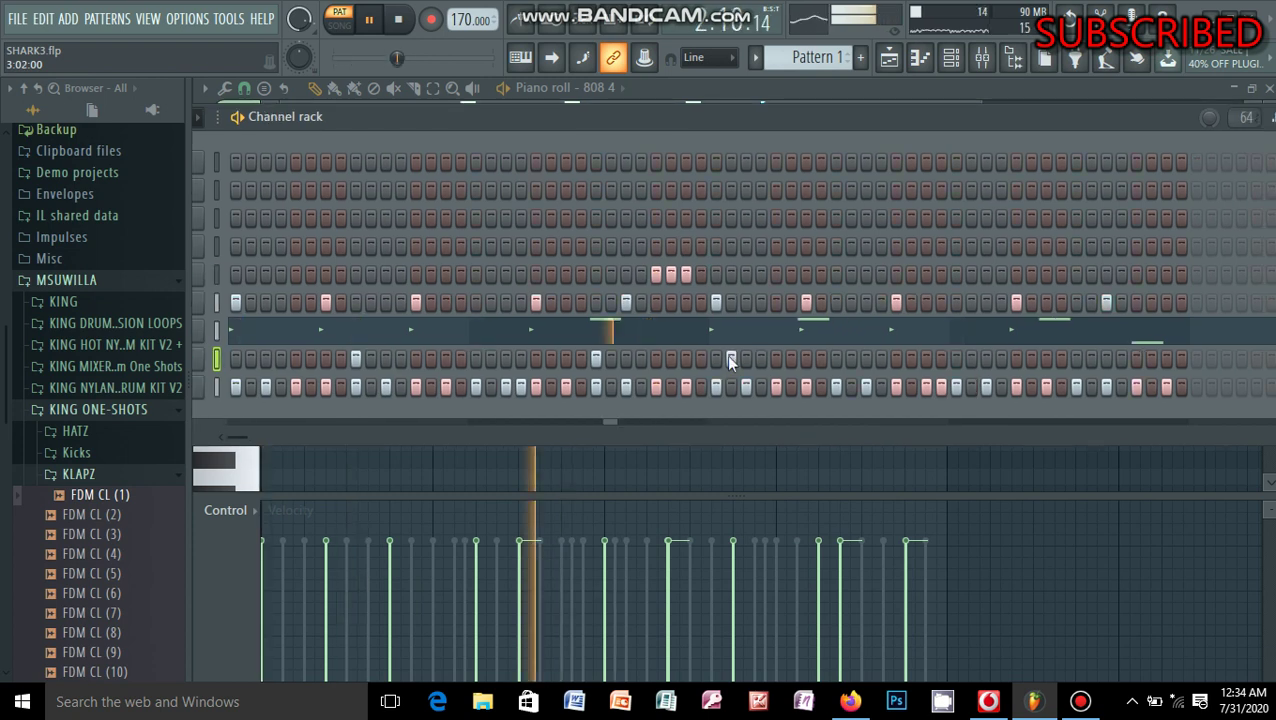
right_click(730, 360)
left_click(701, 358)
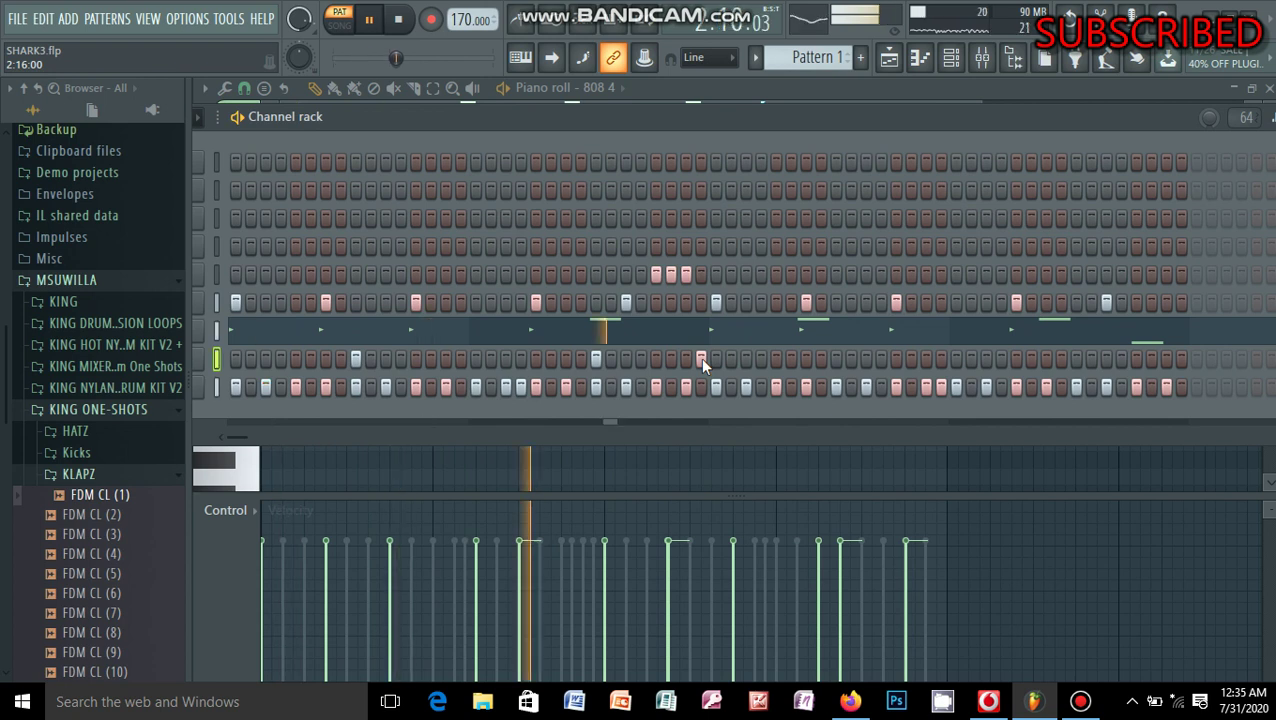
left_click(700, 357)
left_click(777, 357)
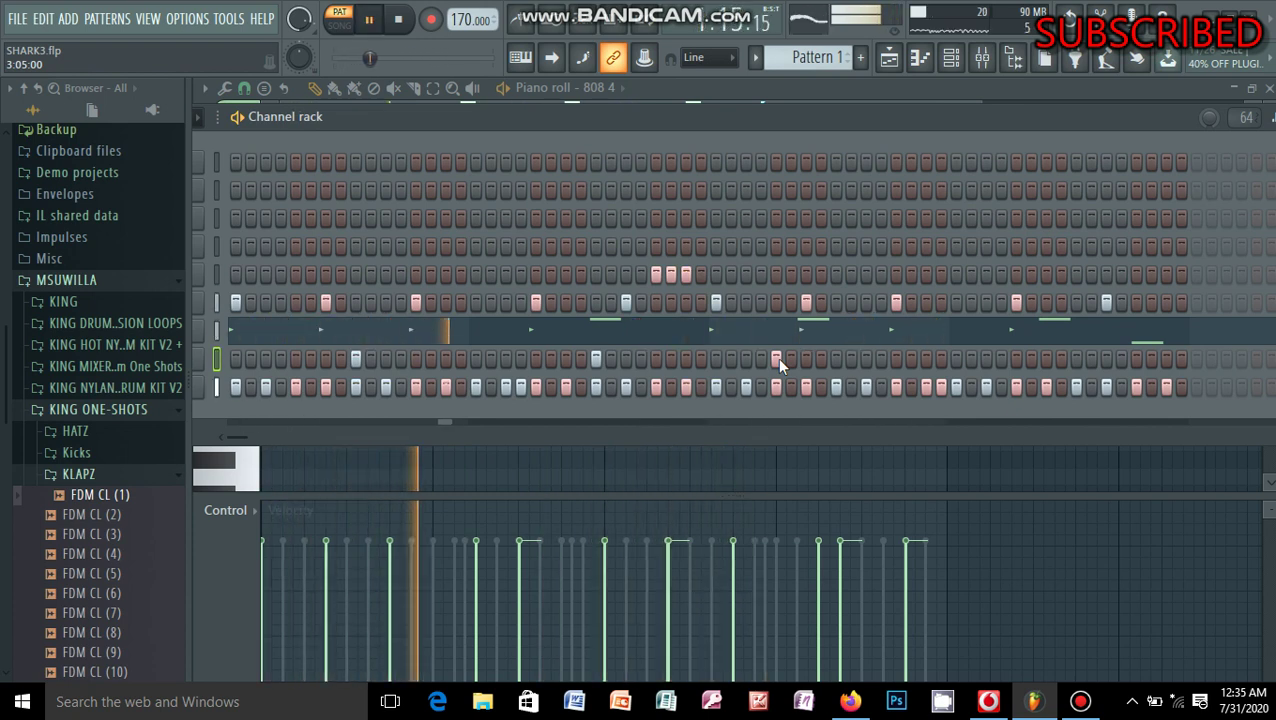
left_click(777, 357)
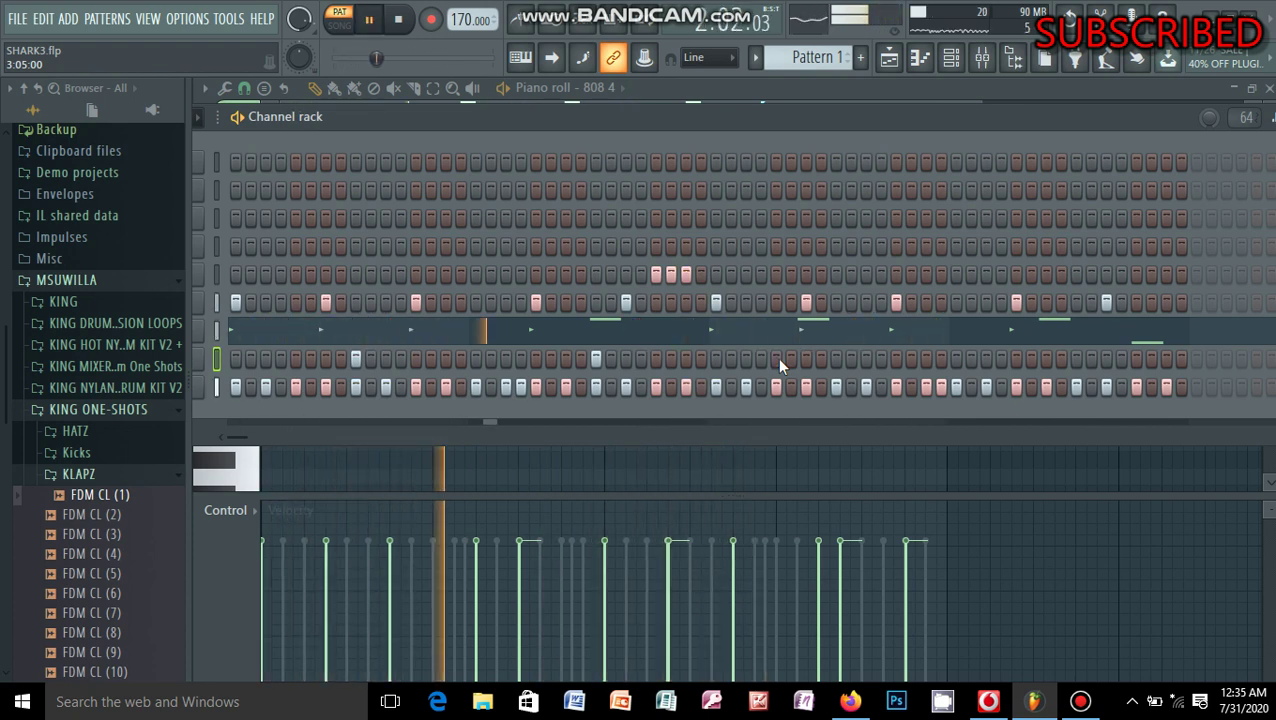
Place FDM CL (1) claps on step 9 of bars 3 and 4, reposition the channel rack and save the project.
left_click(836, 358)
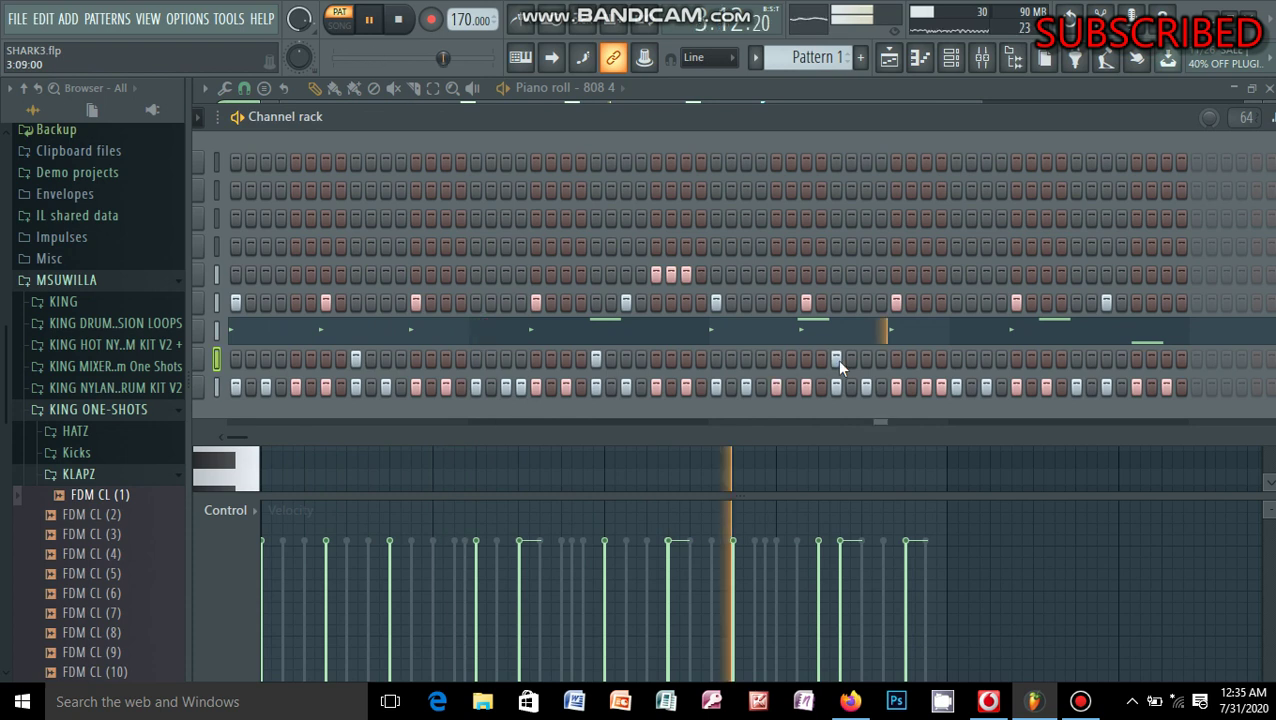
left_click(1076, 358)
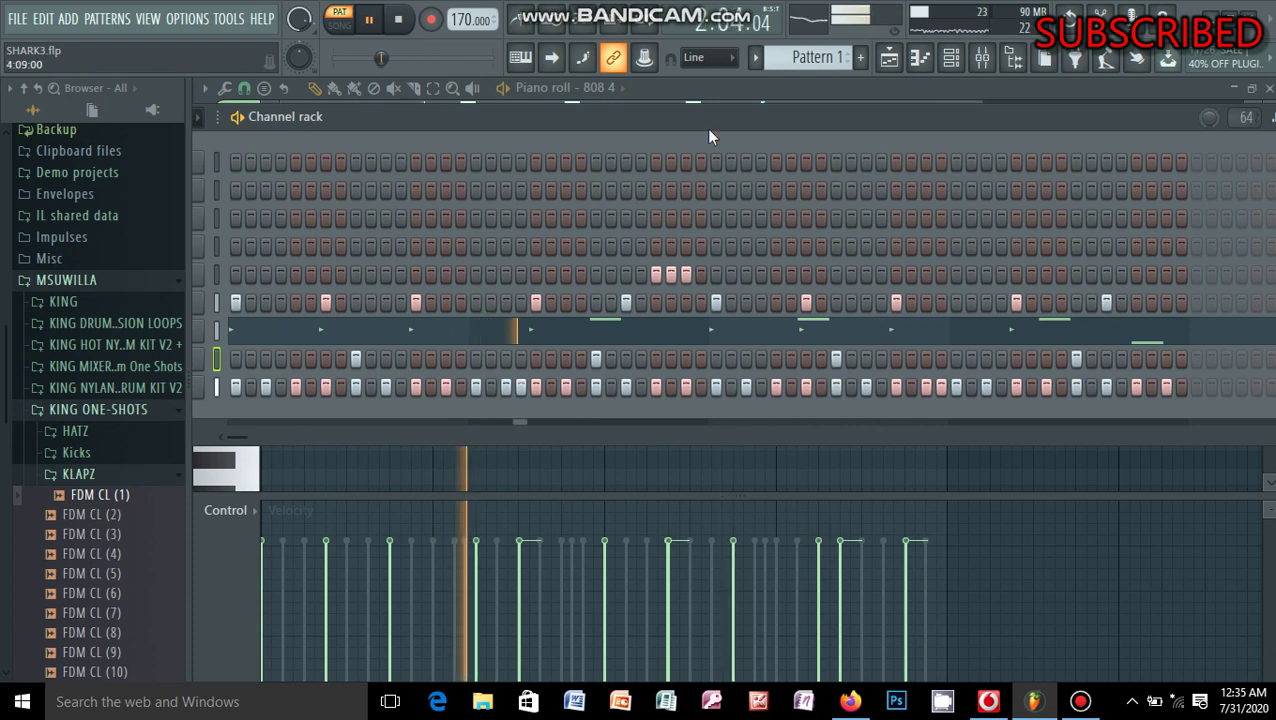
left_click_drag(709, 134, 838, 132)
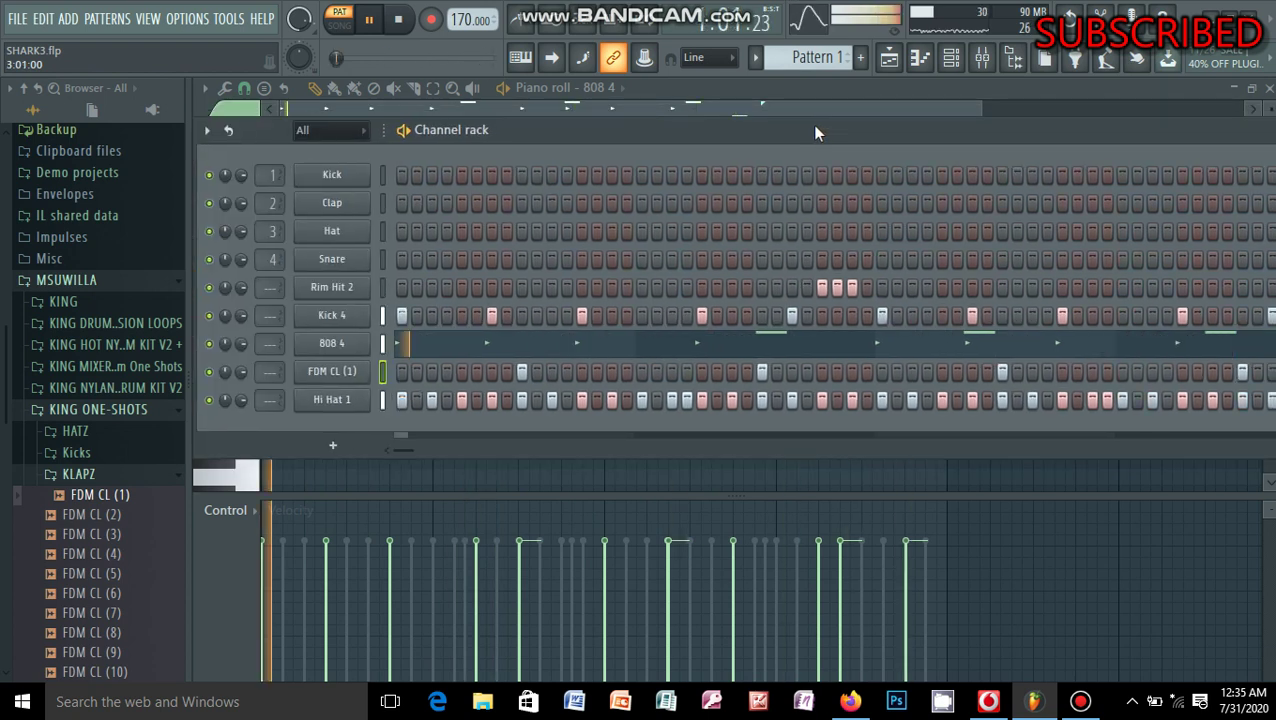
key("ctrl+s")
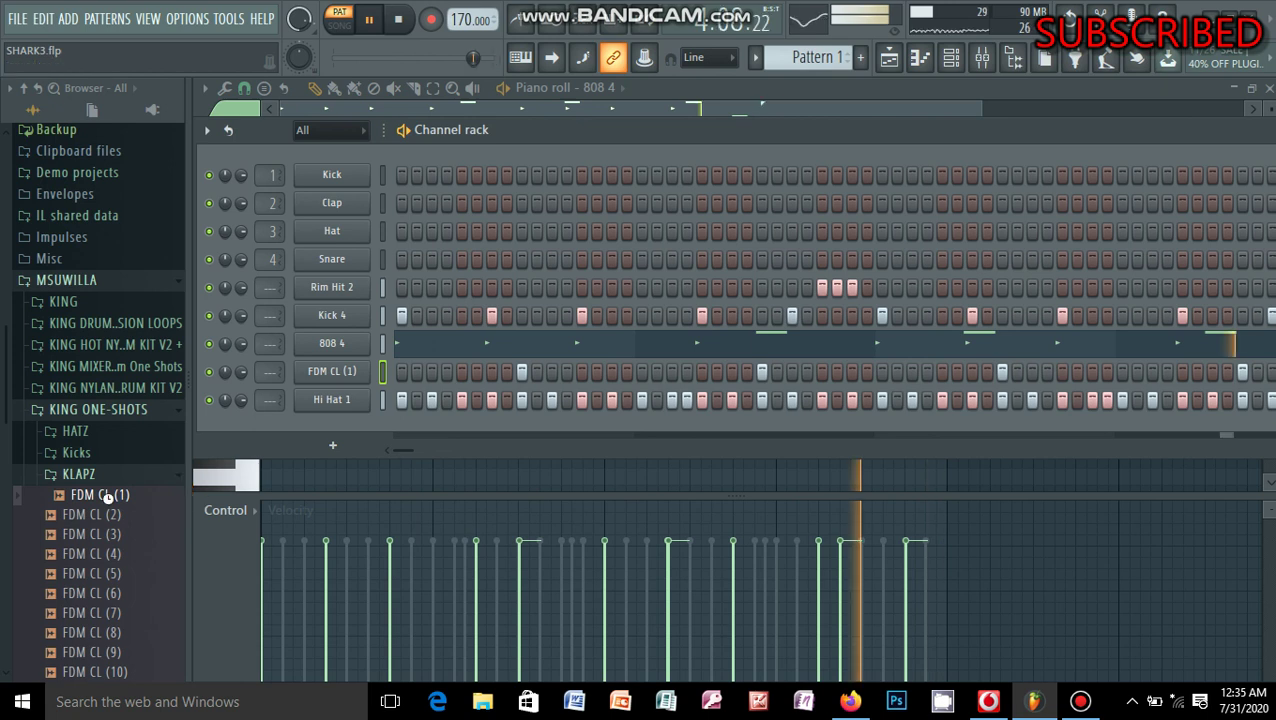
Add the FD2 (1) sample from the Percs folder of KING ONE-SHOTS as a new channel below Hi Hat 1.
left_click_drag(107, 497, 130, 510)
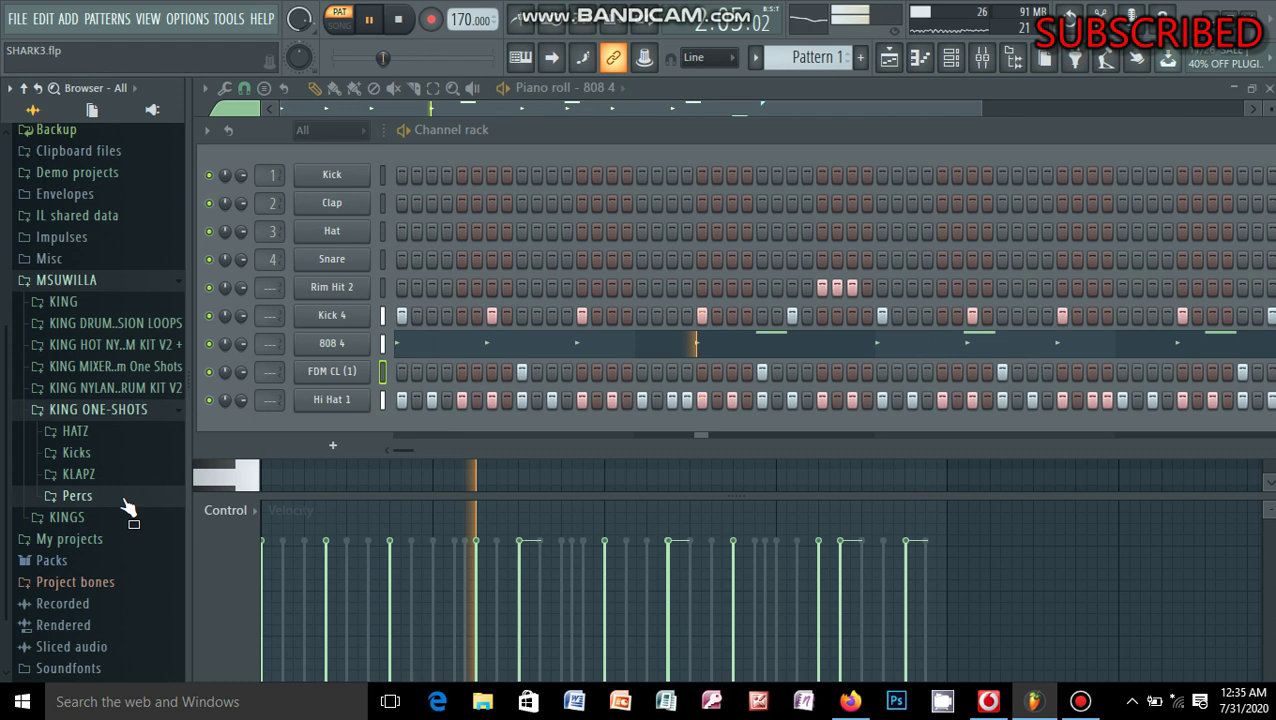
left_click_drag(128, 510, 922, 428)
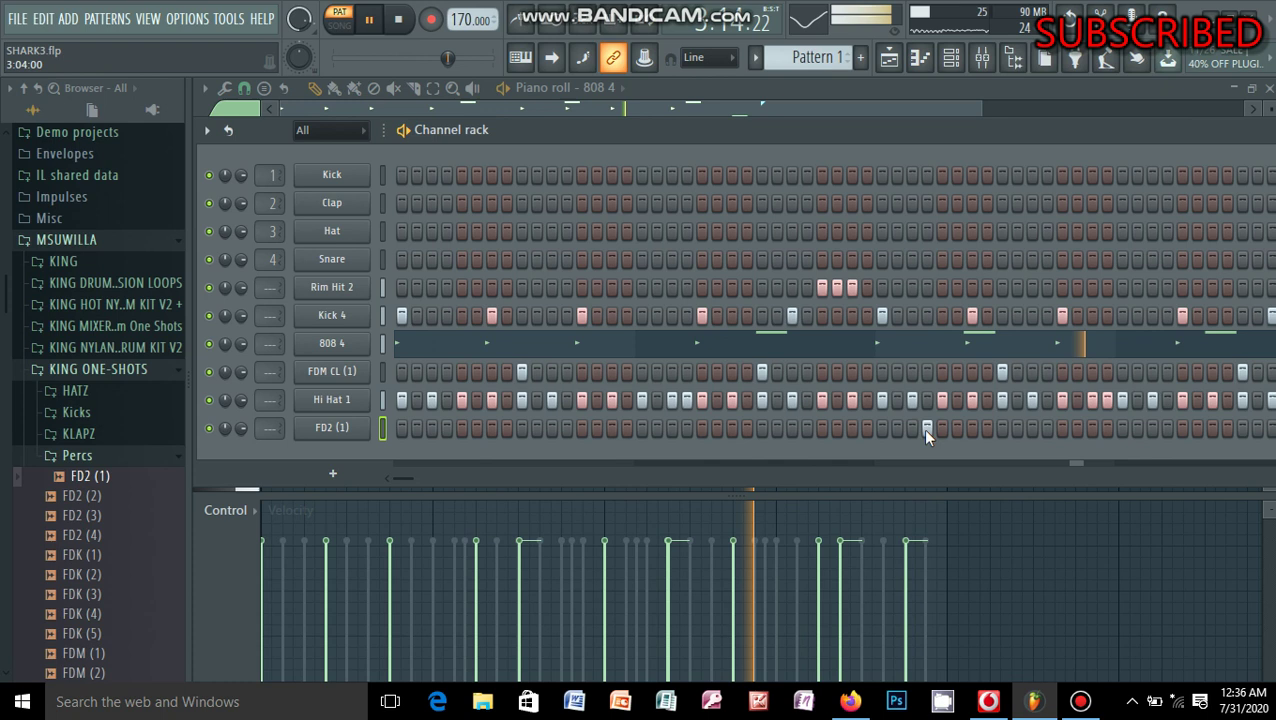
Try an FD2 (1) hit on step 2 of bar 2 and on step 16 of bar 1.
left_click(656, 430)
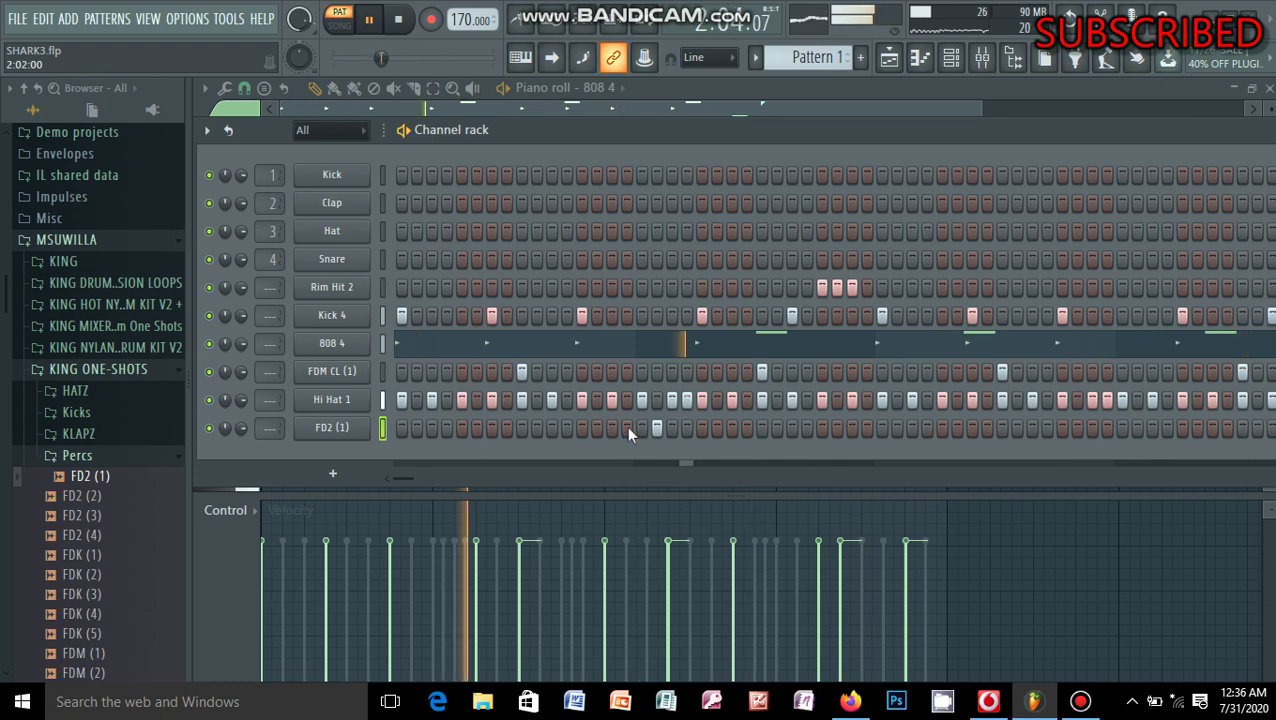
left_click(626, 430)
left_click(656, 430)
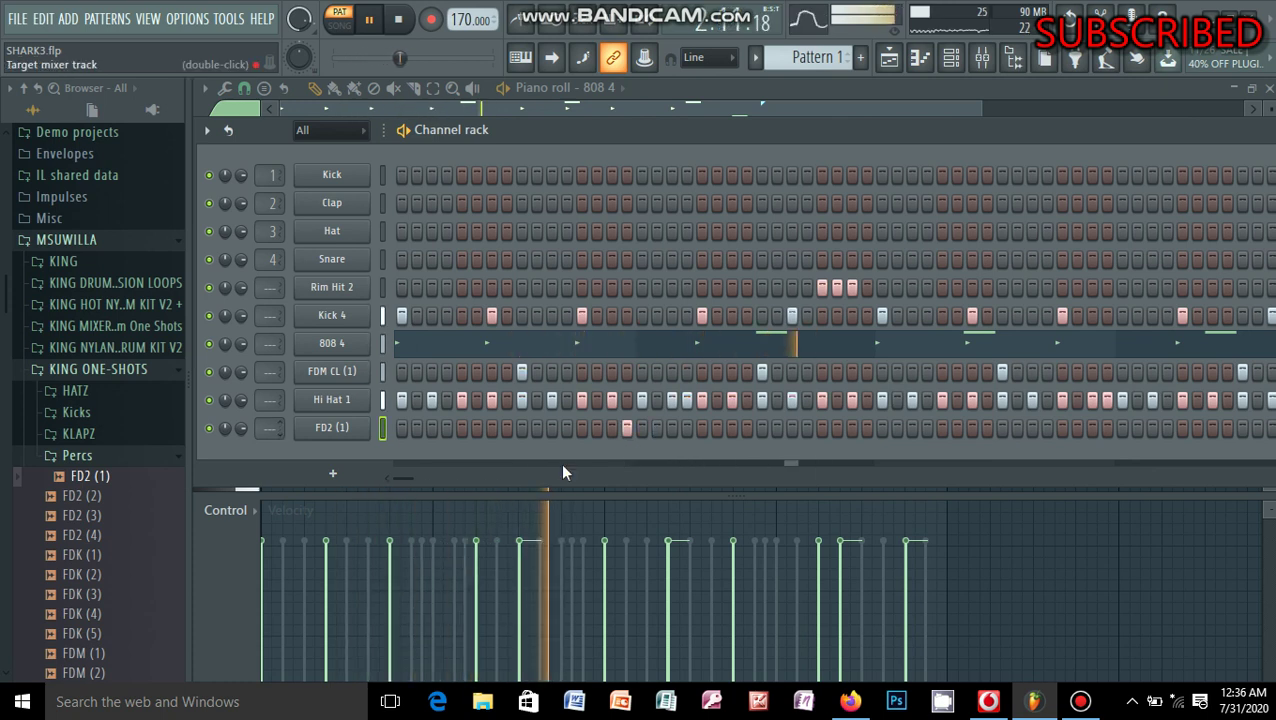
left_click(626, 430)
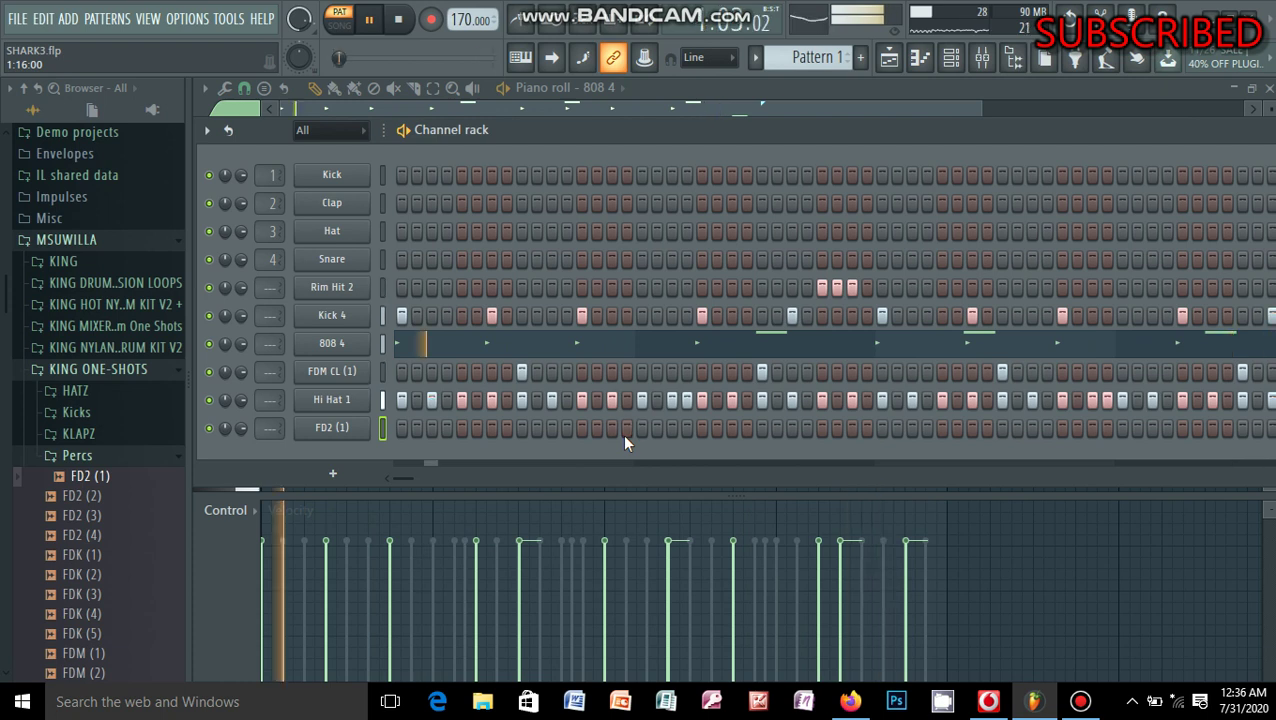
Move the 808 4 sample's start point forward to trim the silence before its attack, and check its miscellaneous channel settings.
left_click(332, 345)
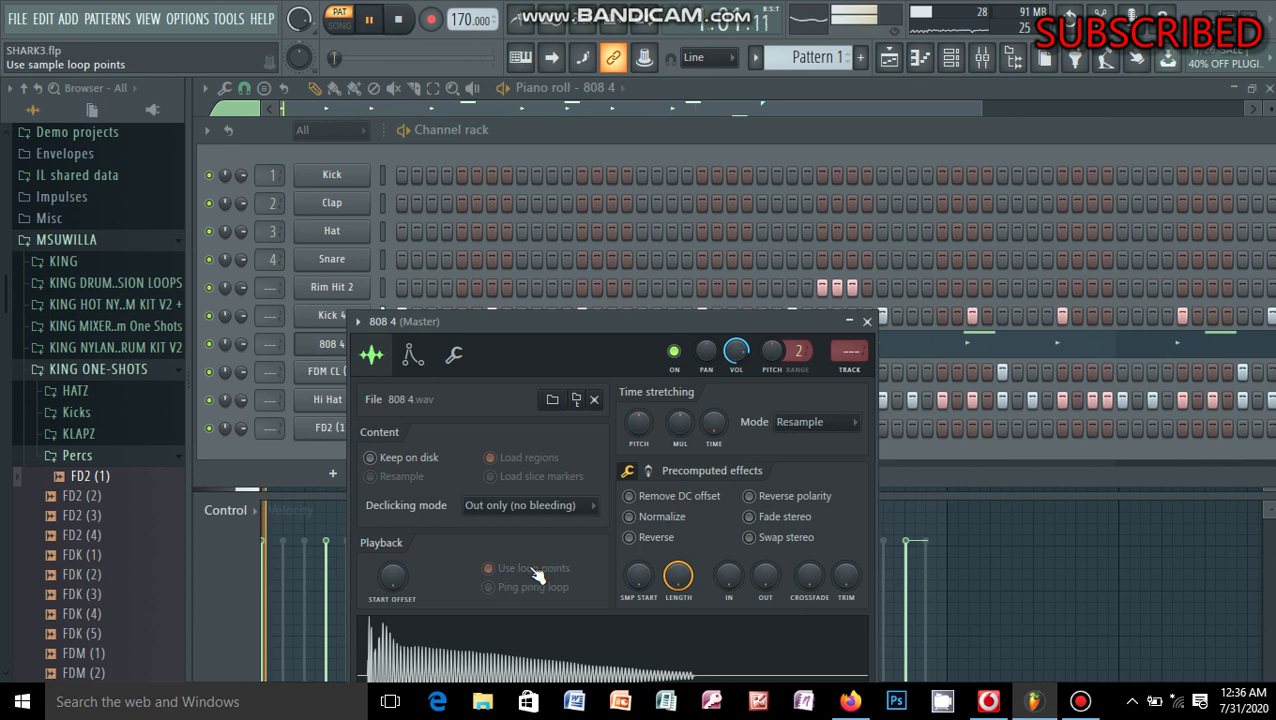
left_click_drag(634, 313, 635, 250)
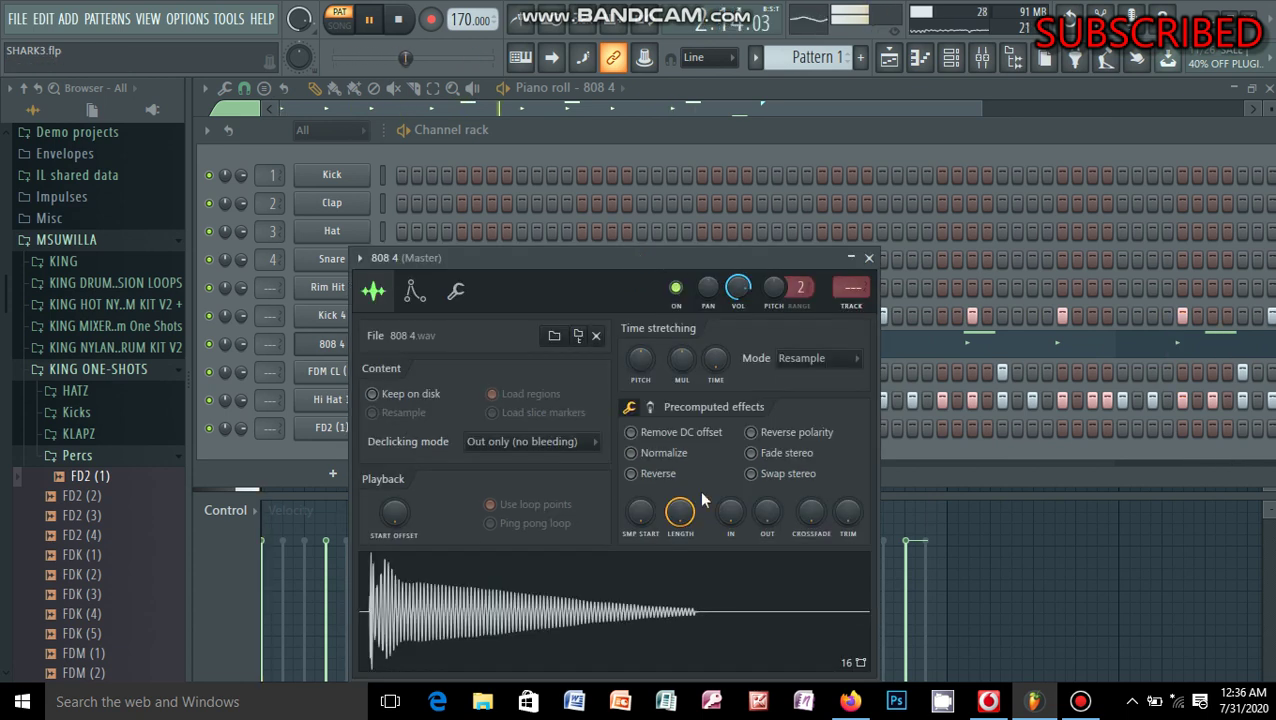
left_click_drag(641, 512, 643, 518)
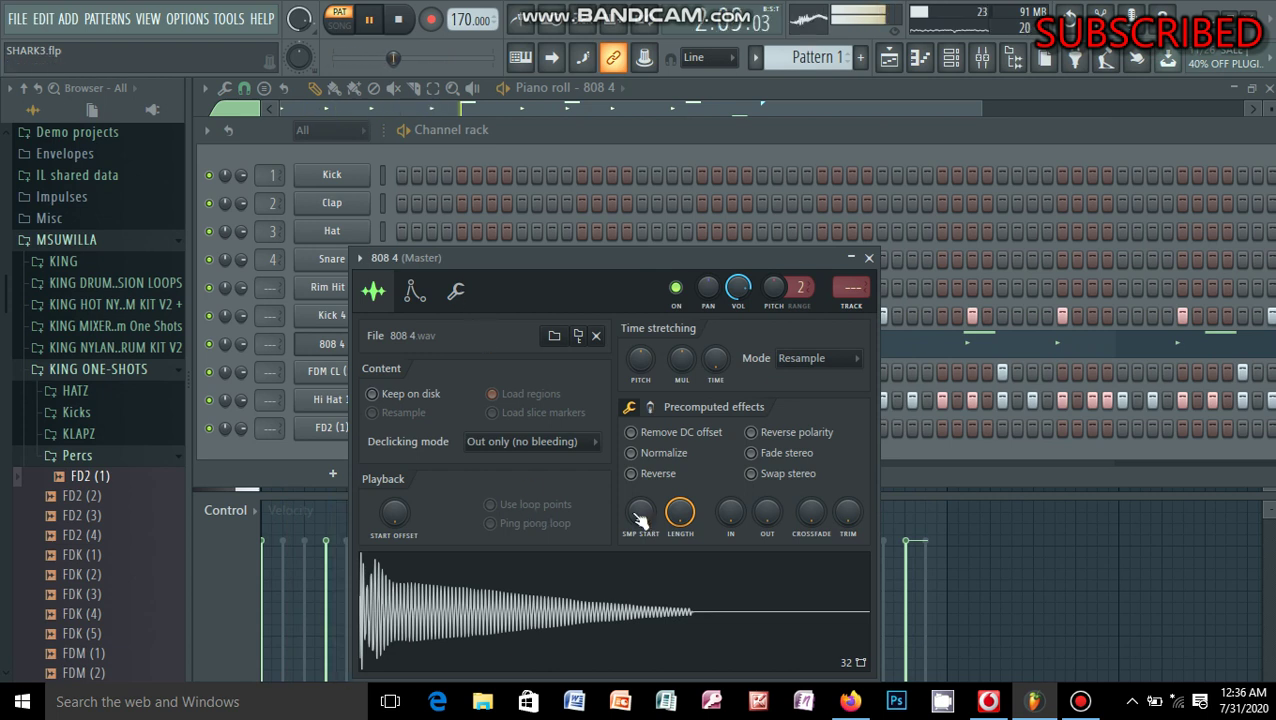
left_click(455, 290)
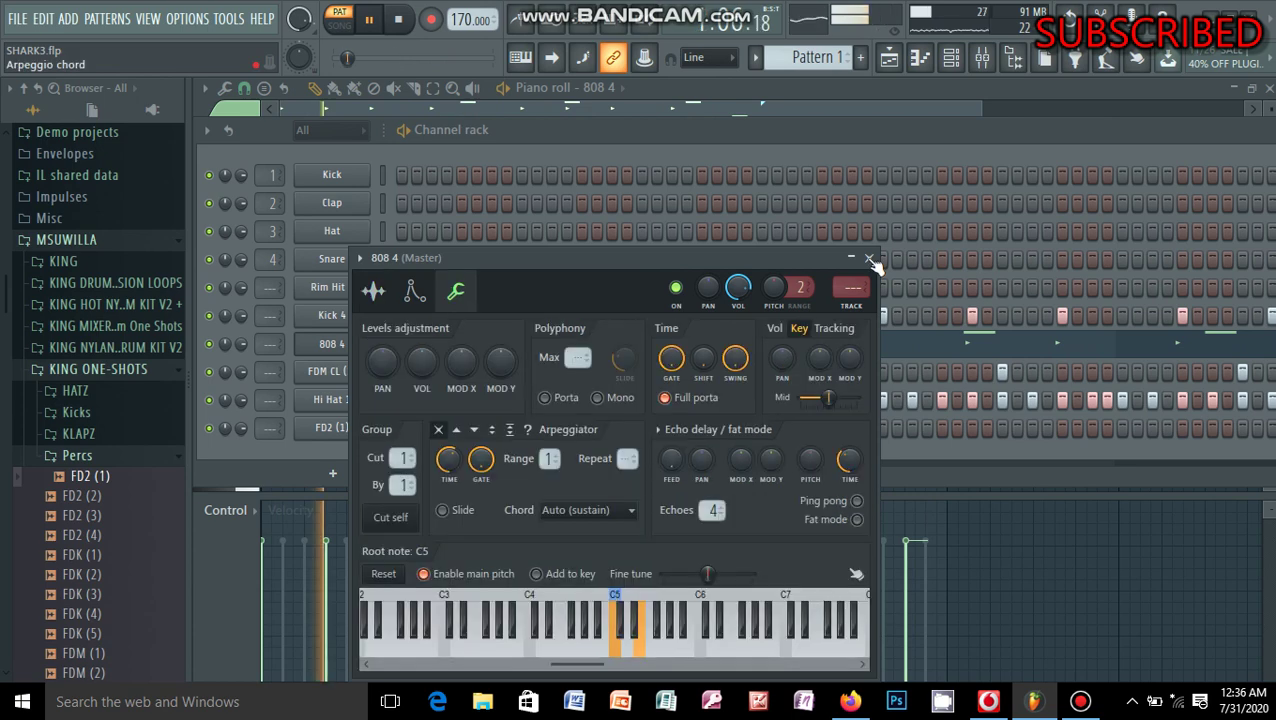
left_click(869, 259)
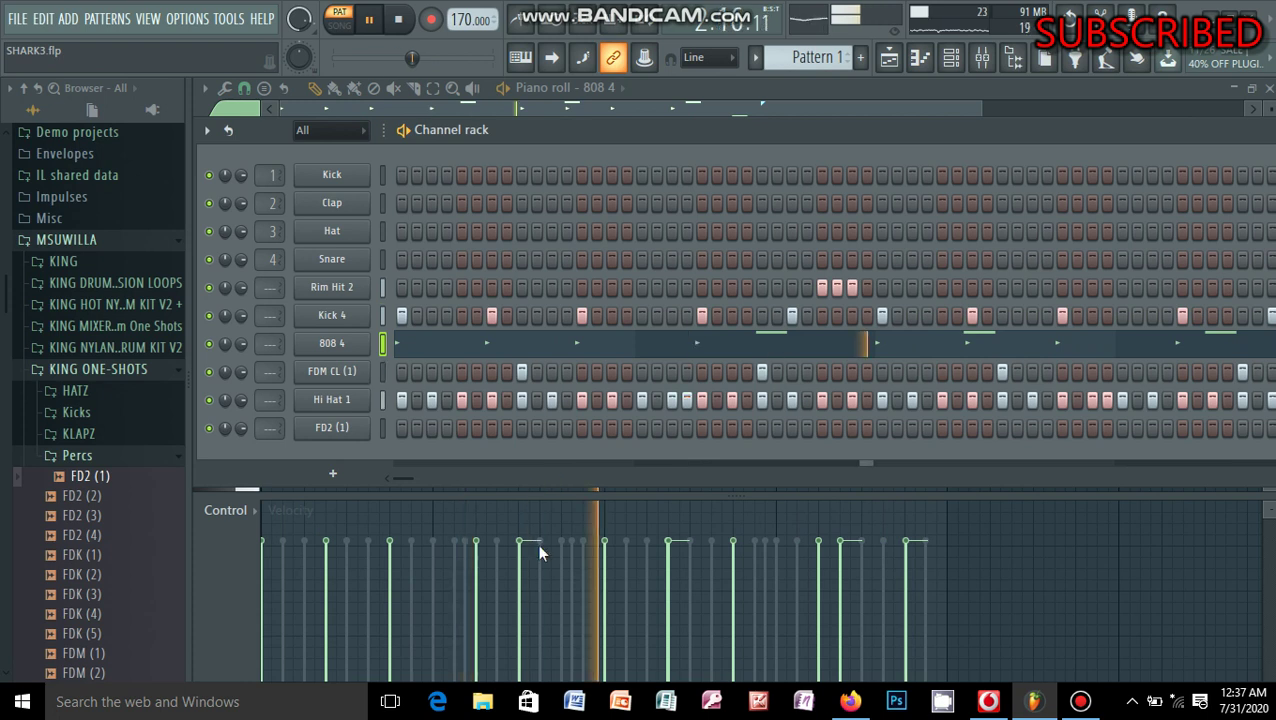
Fine-tune the 808 4 sample start point so the sample begins slightly earlier.
left_click(331, 343)
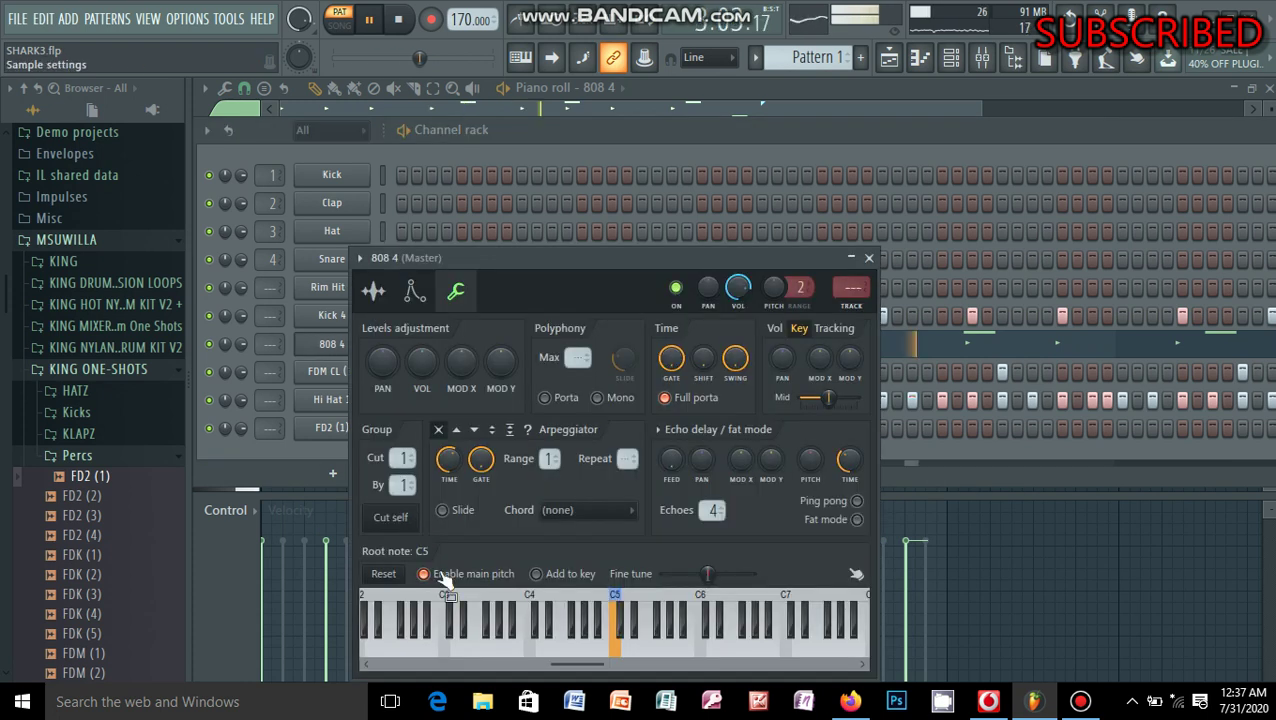
left_click(373, 291)
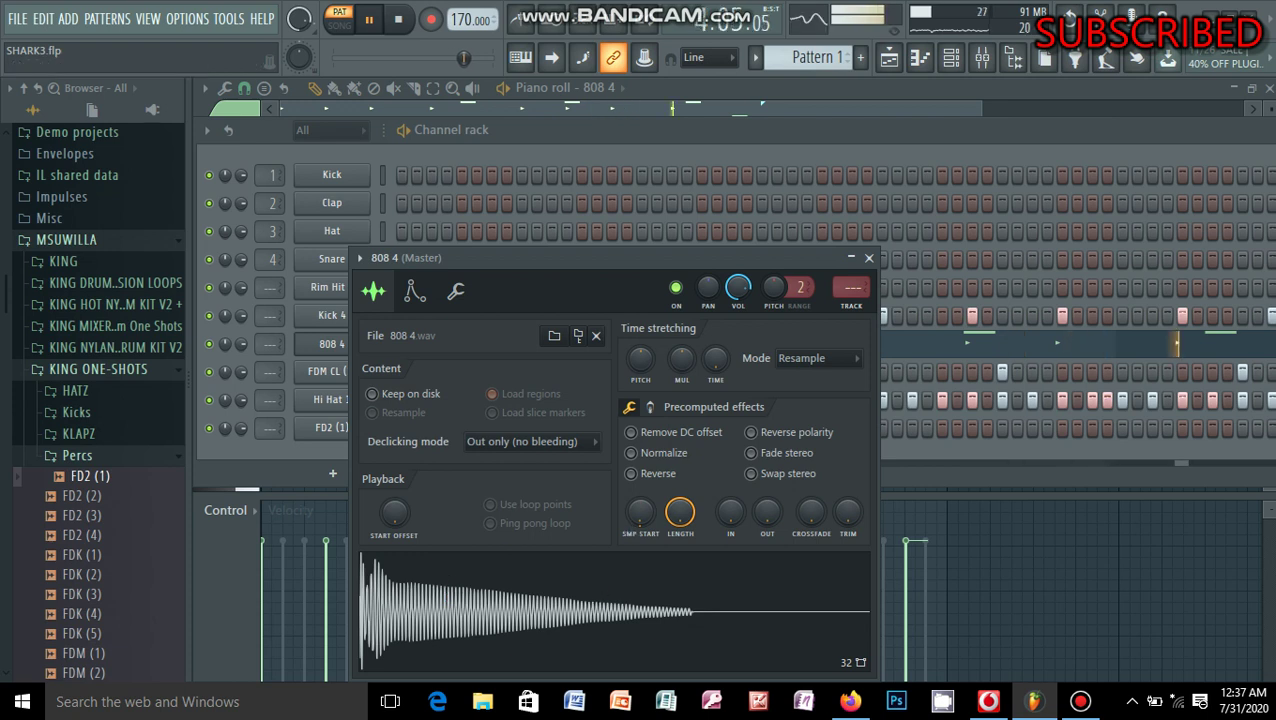
mouse_move(635, 519)
left_mouse_down()
mouse_move(635, 505)
mouse_move(638, 521)
left_mouse_up()
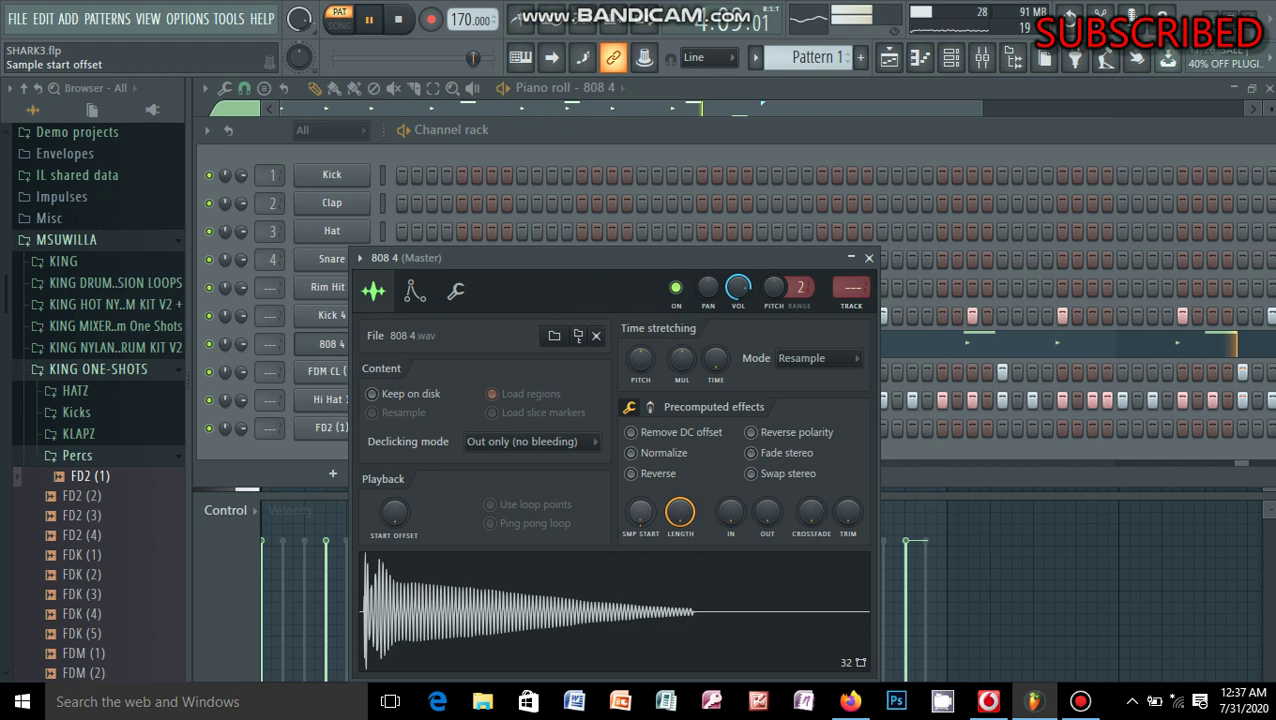
left_click(870, 262)
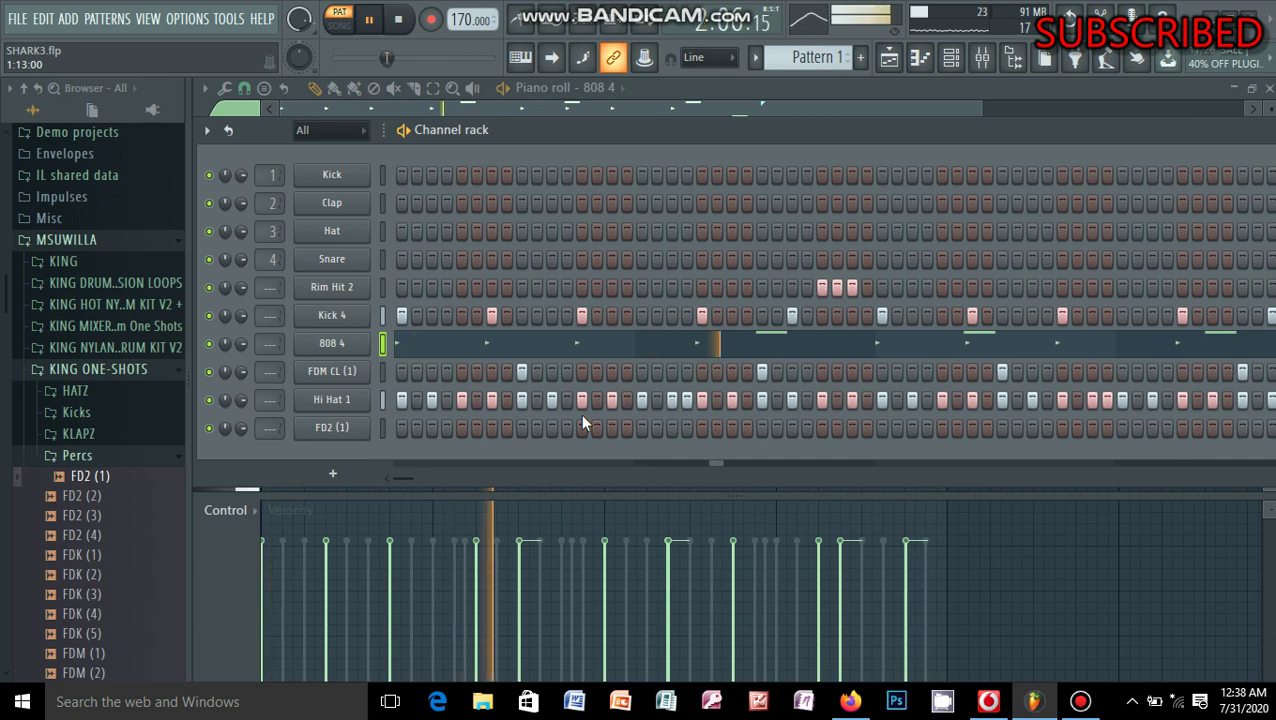
Undo the sample start offset changes on the 808 4 channel.
left_click(355, 348)
key("ctrl+z")
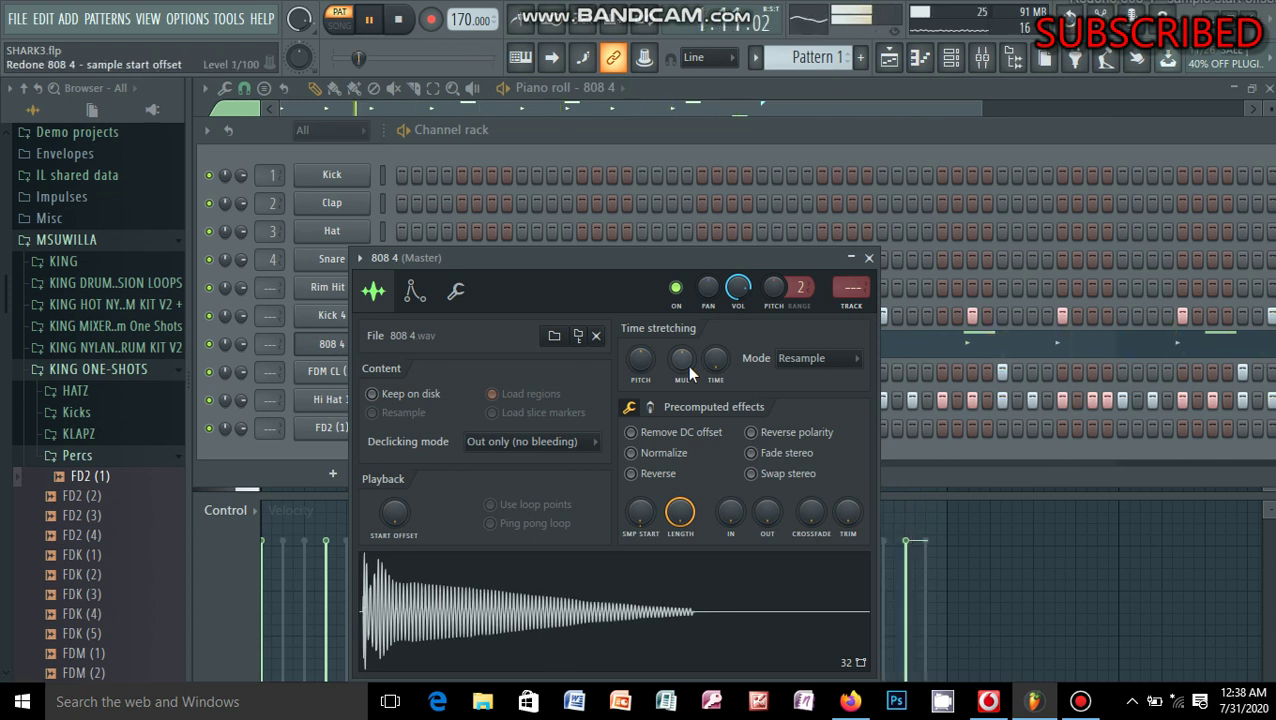
key("ctrl+alt+z")
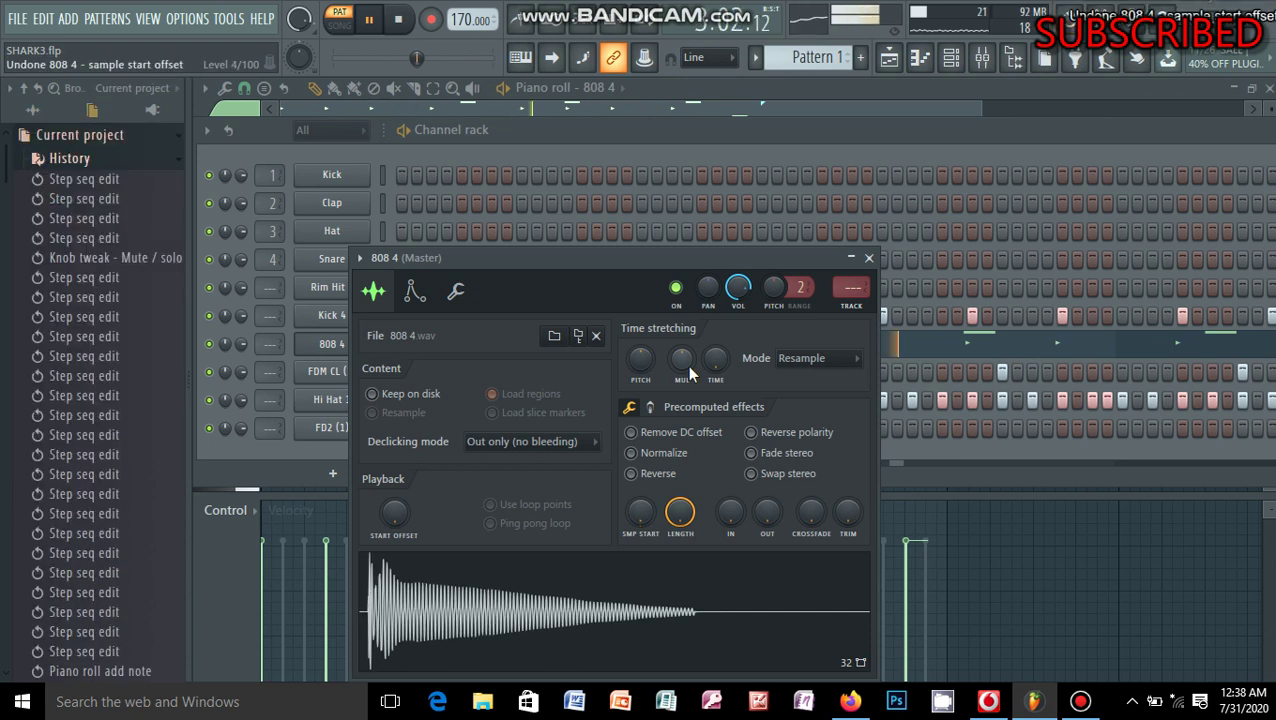
Keep undoing through the earlier knob tweaks, sample start offset changes and step edits, and close the 808 4 channel settings.
key("ctrl+alt+z")
key("ctrl+alt+z")
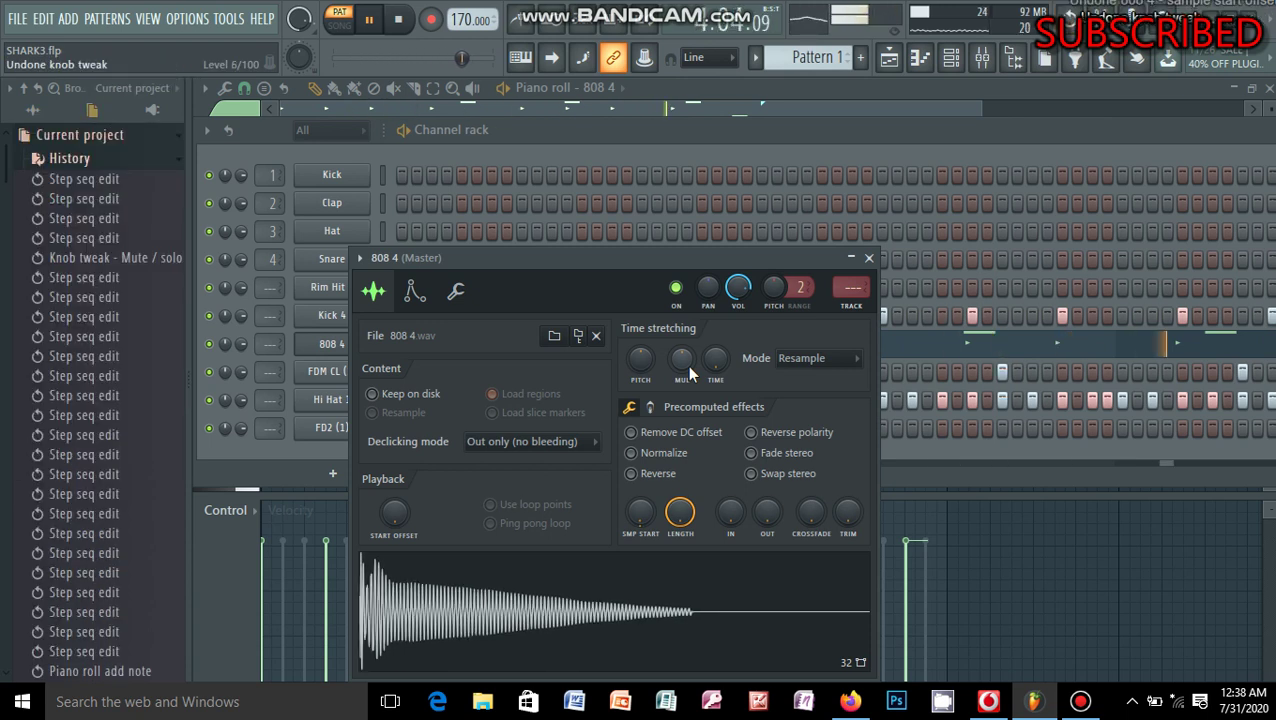
key("ctrl+alt+z")
key("ctrl+alt+z")
key("ctrl+alt+z")
key("ctrl+alt+z")
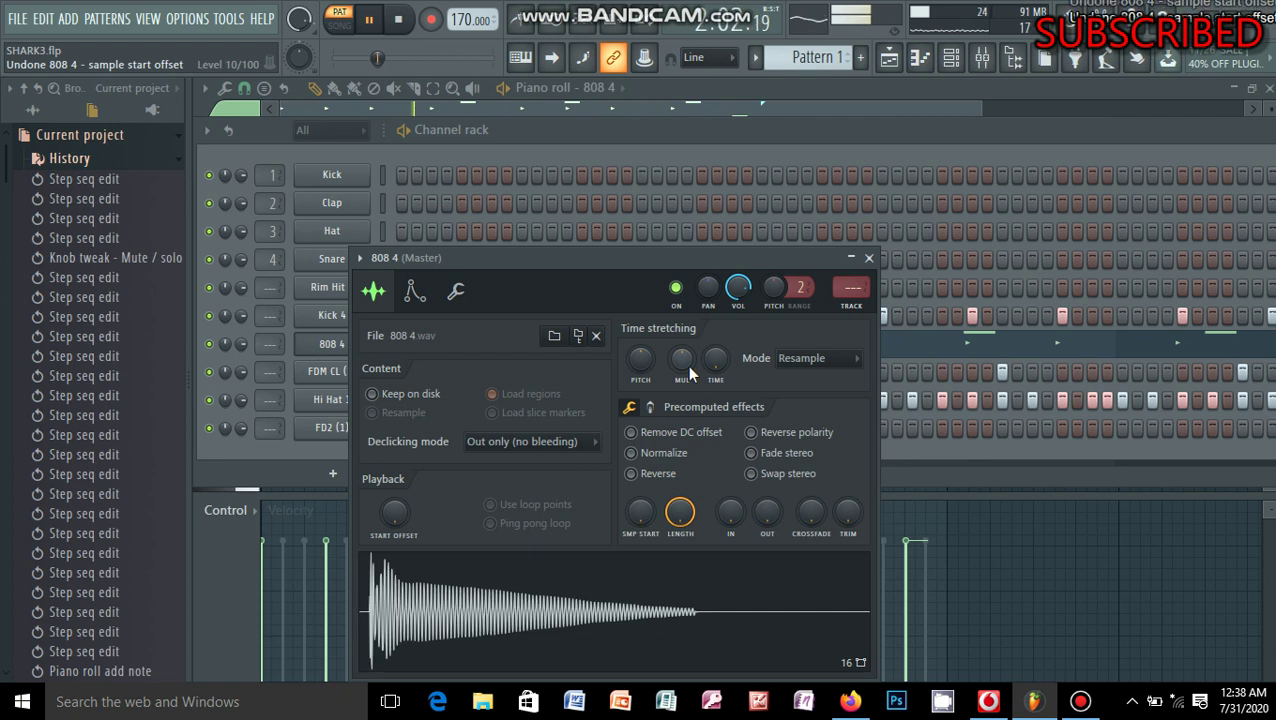
key("ctrl+alt+z")
key("ctrl+alt+z")
key("ctrl+alt+z")
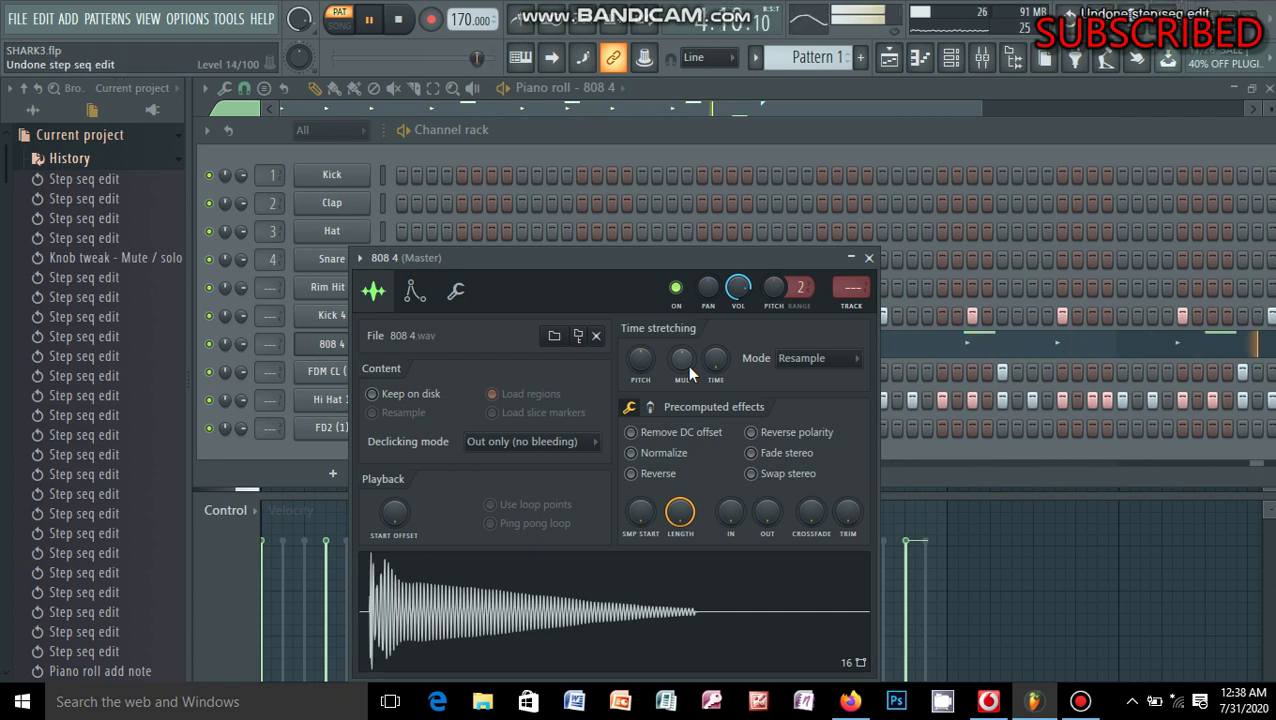
key("ctrl+alt+z")
key("ctrl+alt+z")
key("ctrl+alt+z")
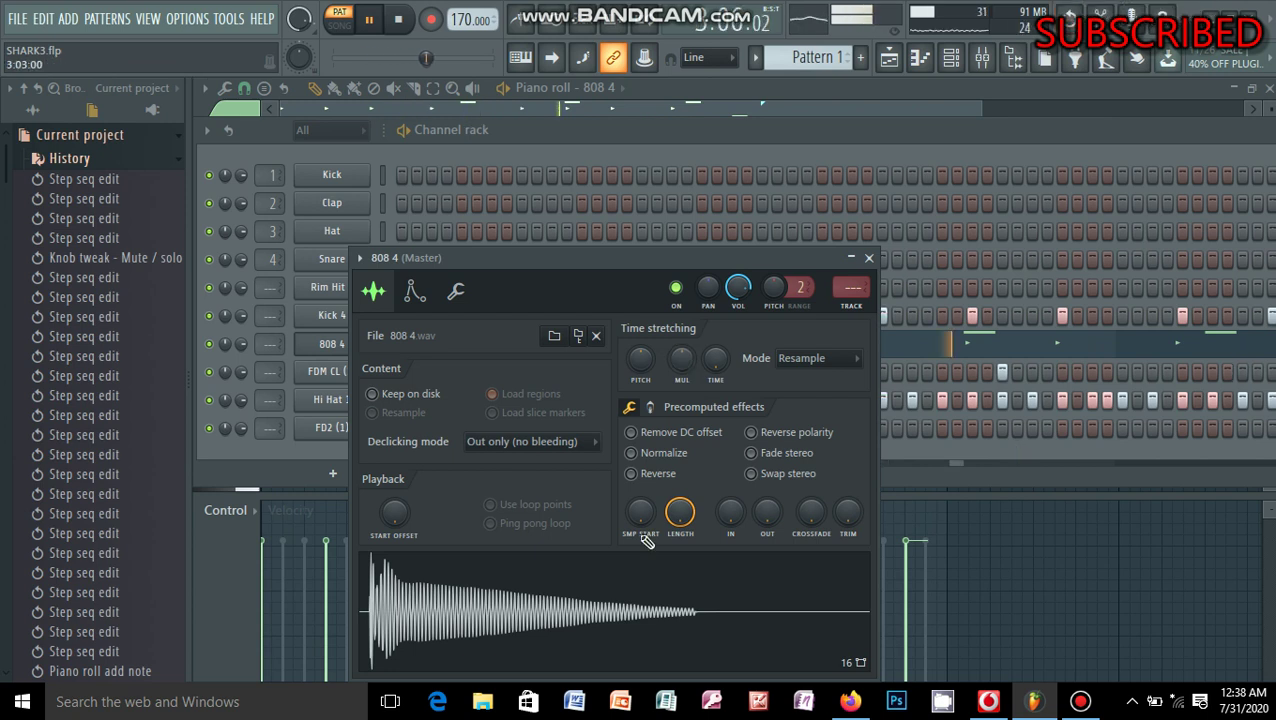
key("Escape")
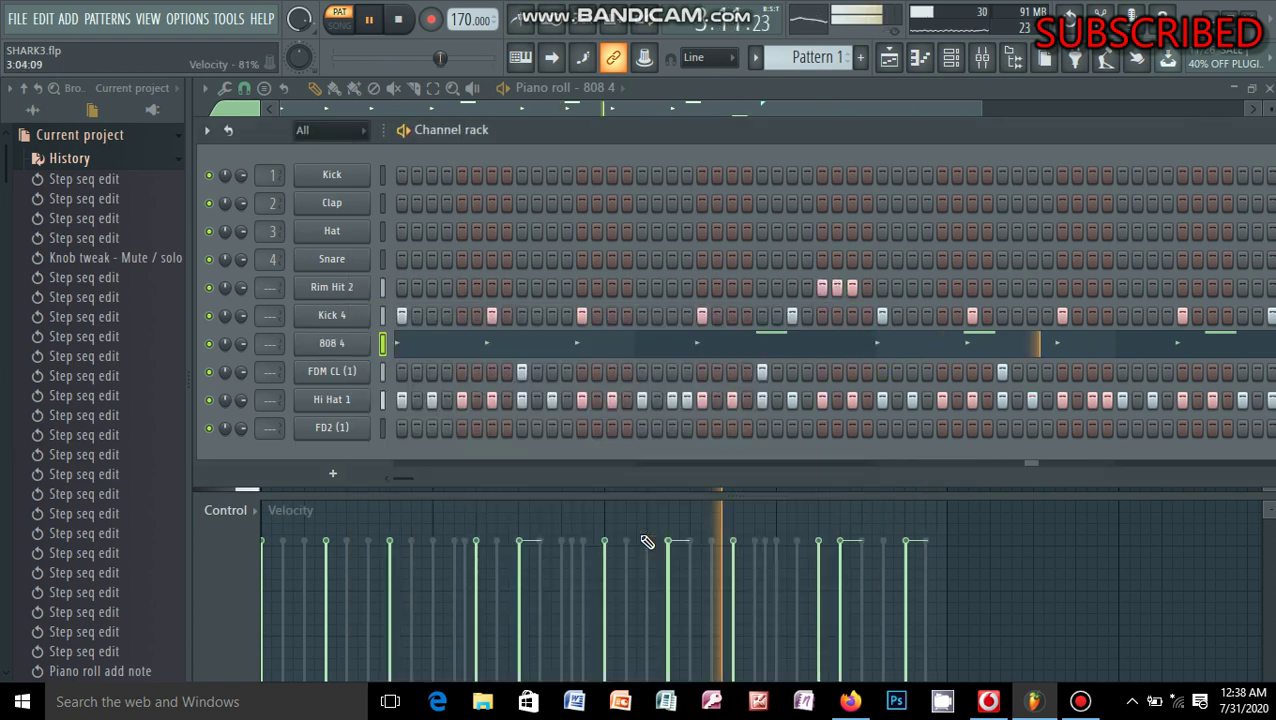
Place an FD2 (1) hit on step 10 of bar 1, replay the pattern, and audition the FDM kick samples from KING ONE-SHOTS.
left_click(539, 430)
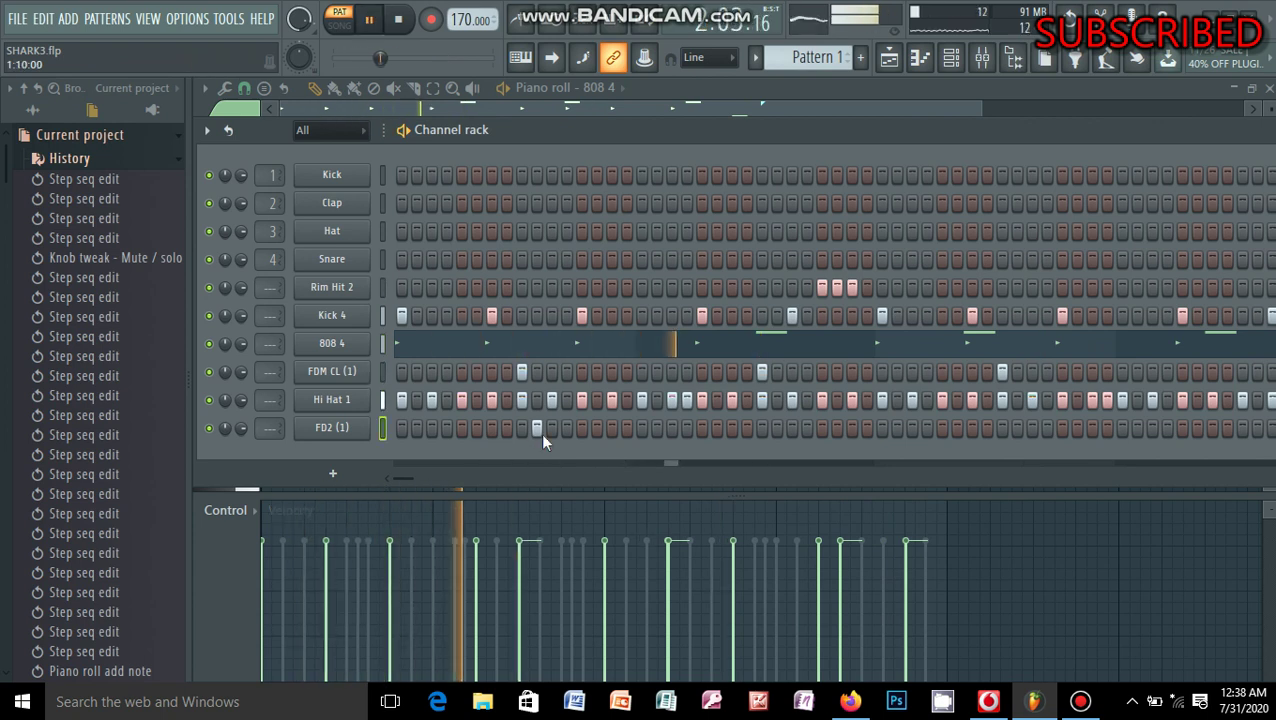
key("space")
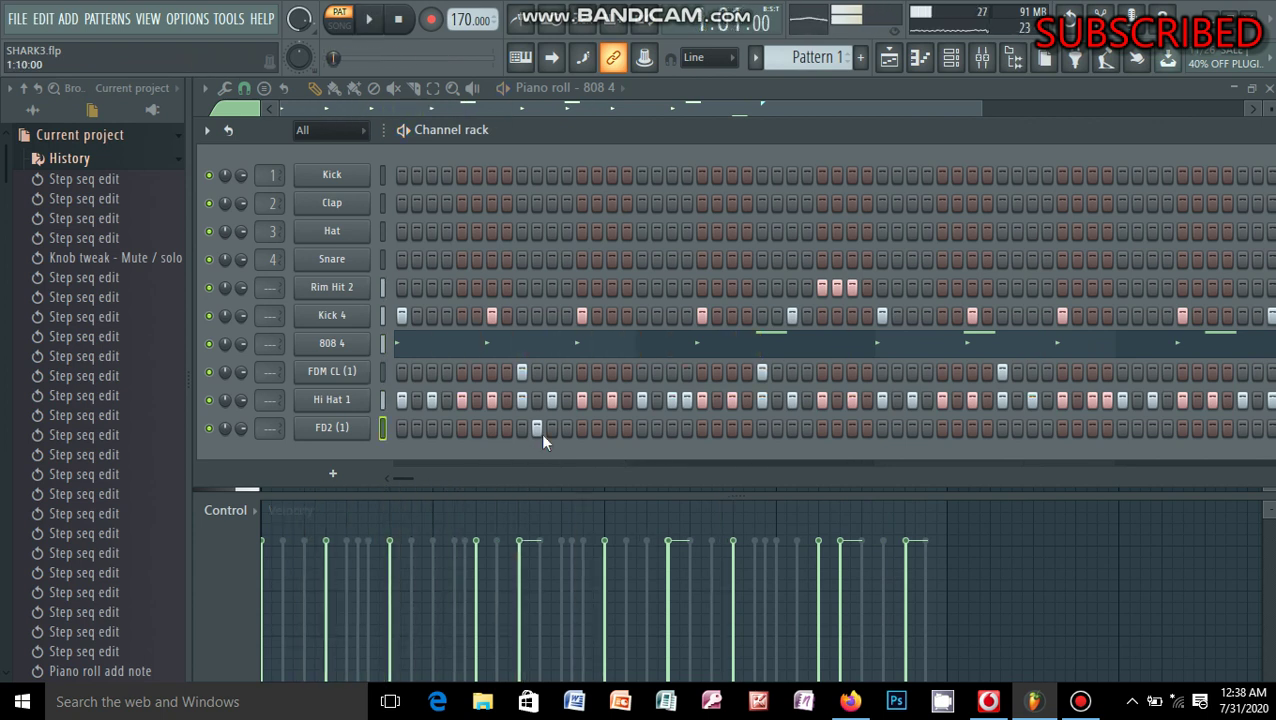
key("space")
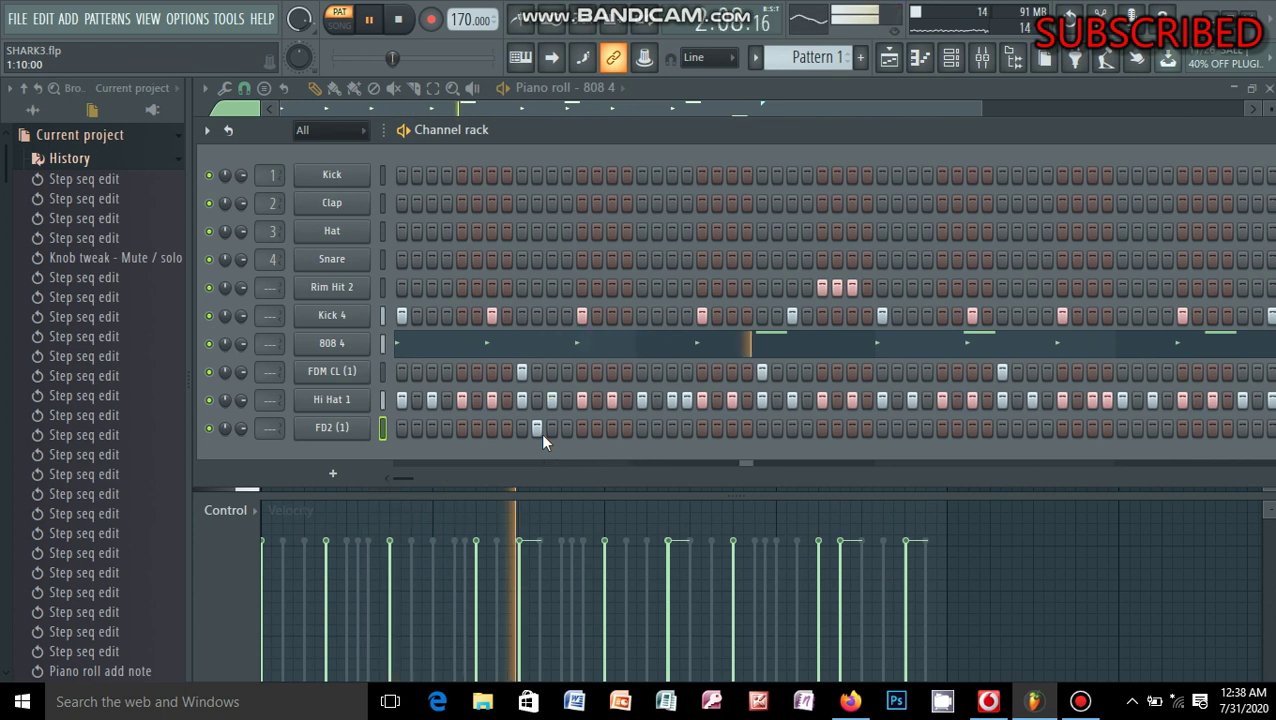
left_click(33, 110)
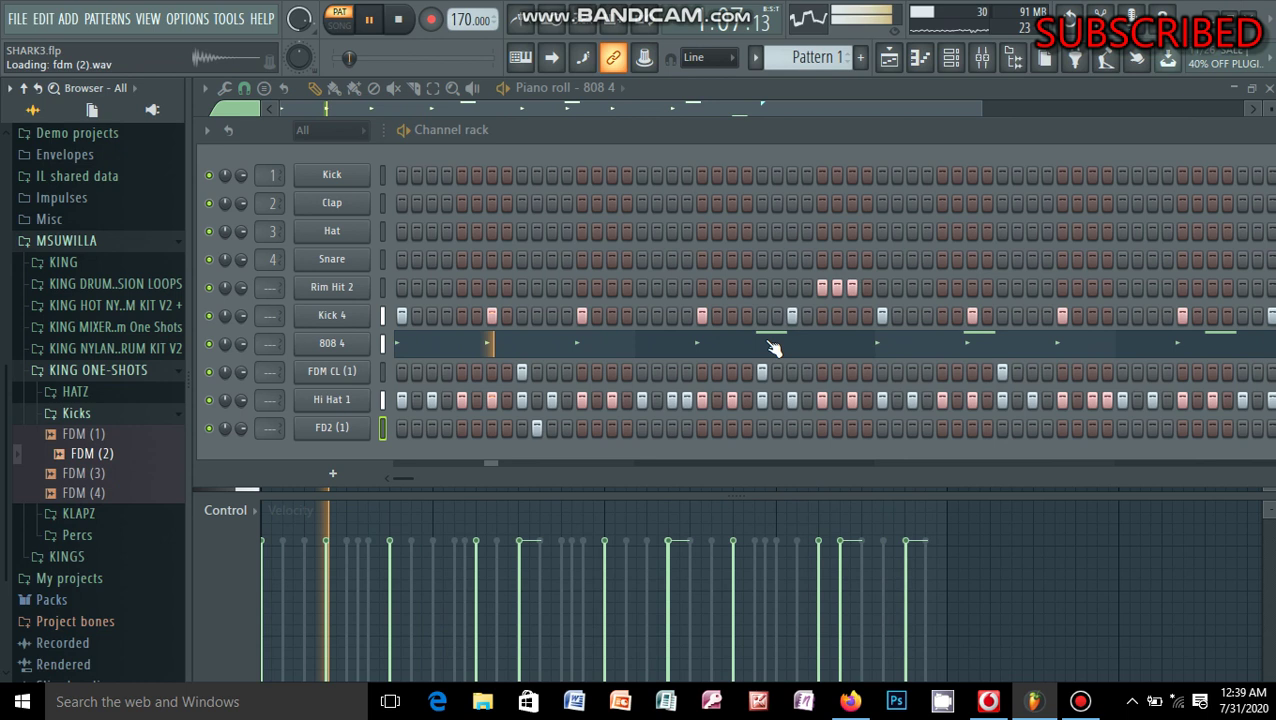
Slightly lower the velocity of the three E5 notes and the last G4 note in the 808 4 piano roll.
left_click(773, 347)
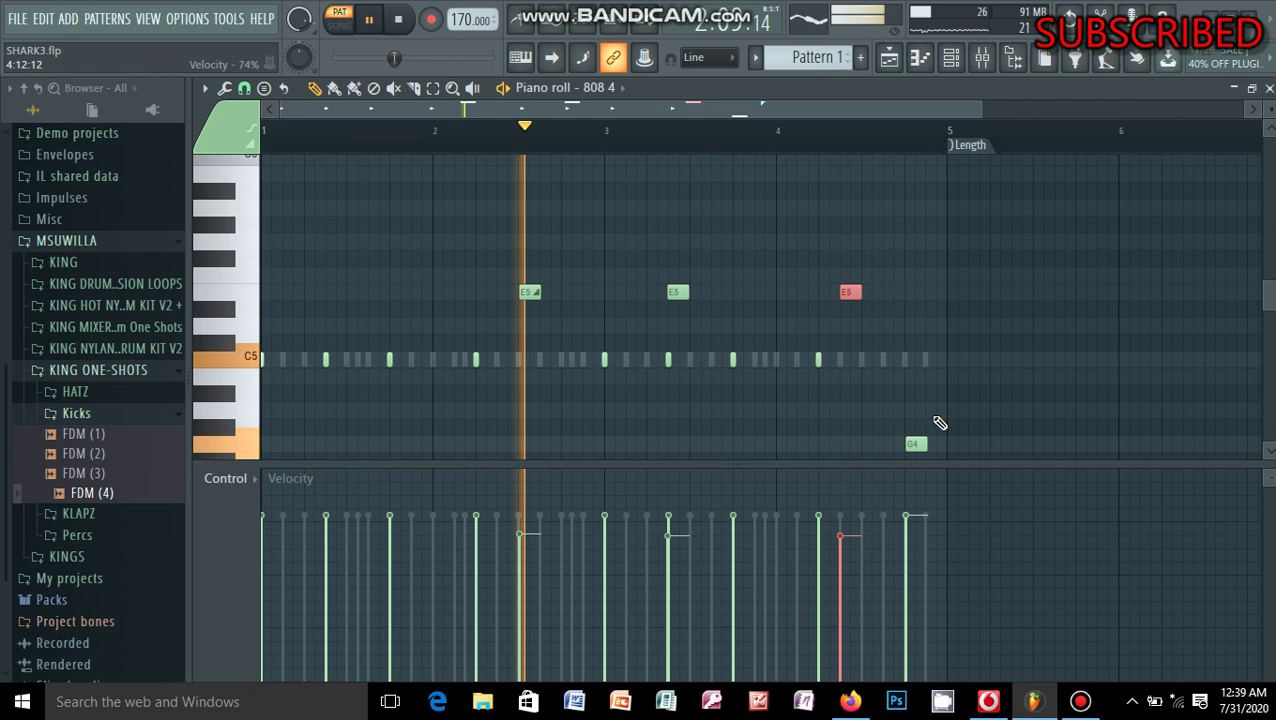
left_click(918, 442)
scroll(984, 406, "down", 1)
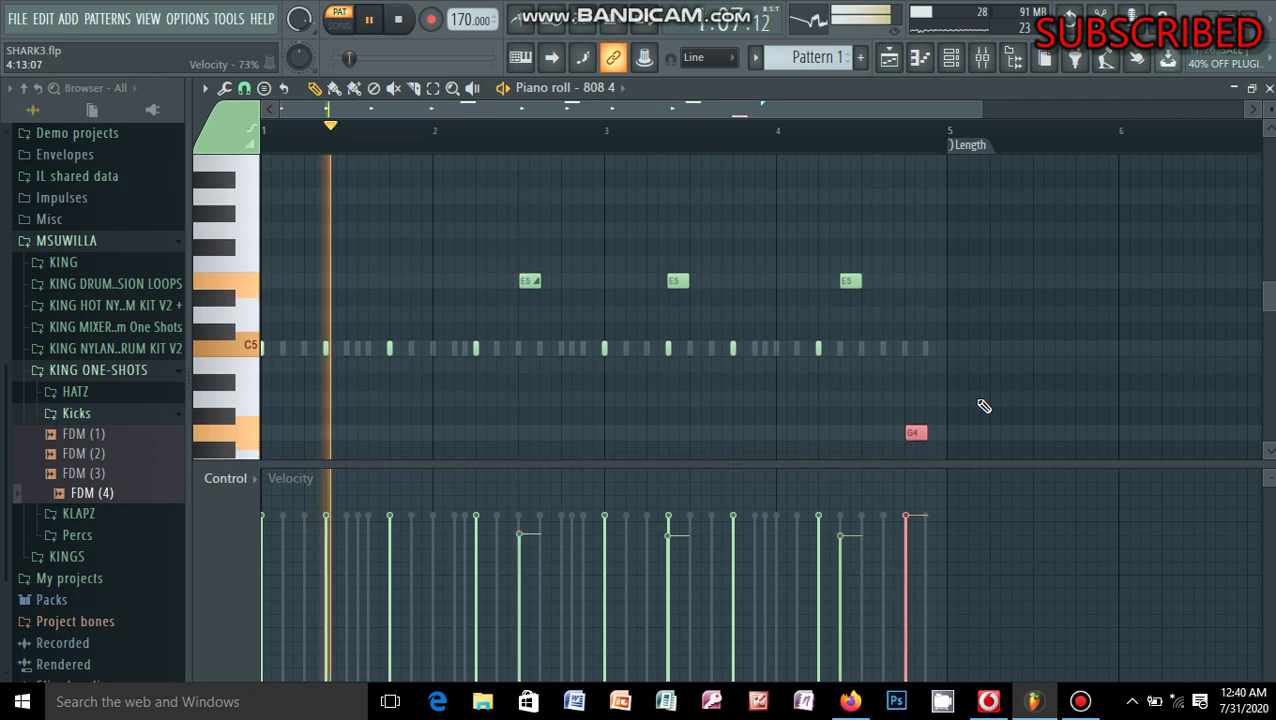
left_click(984, 406)
scroll(726, 306, "down", 3)
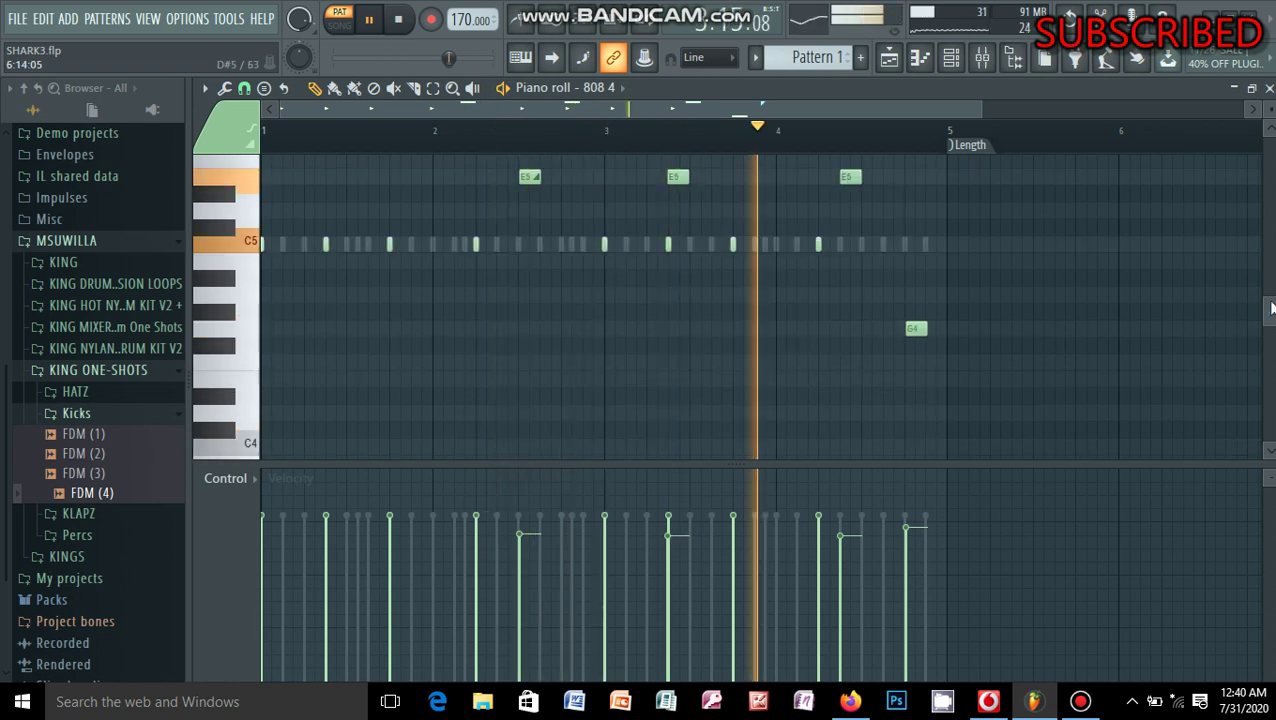
scroll(1271, 308, "up", 2)
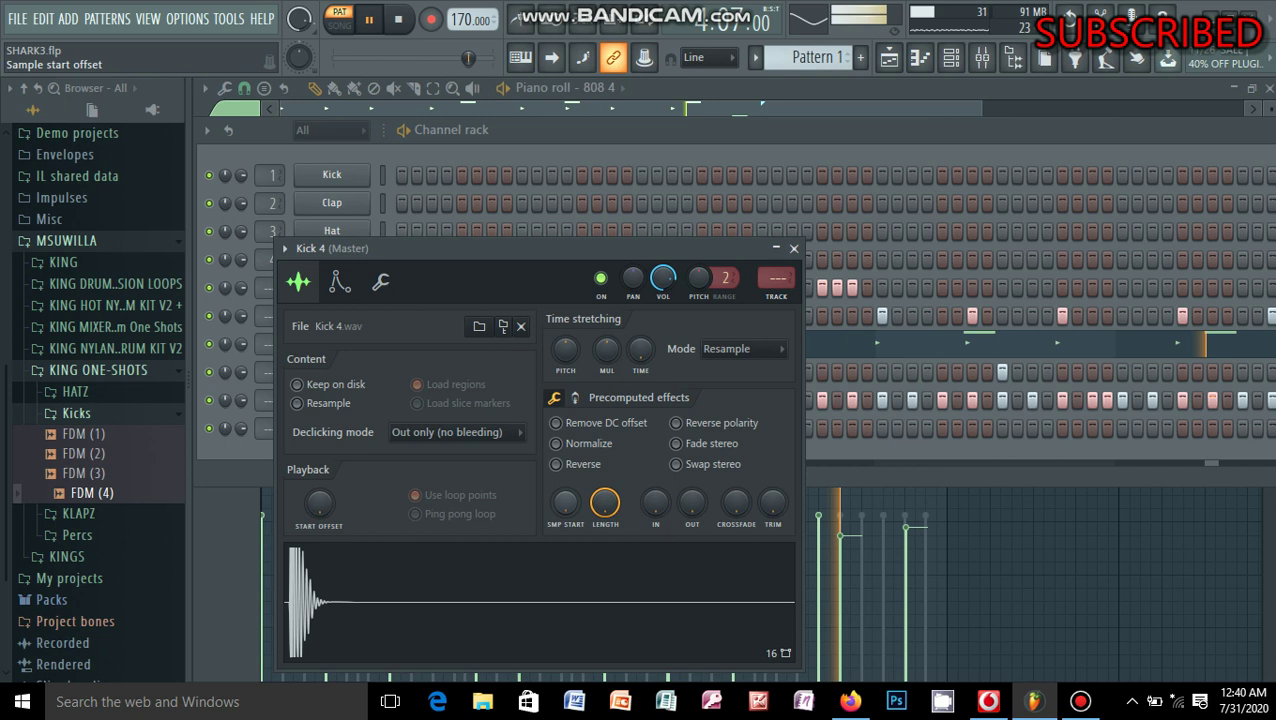
Set the Kick 4 sample start to 1% to trim its attack, and route the channel to mixer track 5.
left_click_drag(318, 503, 318, 498)
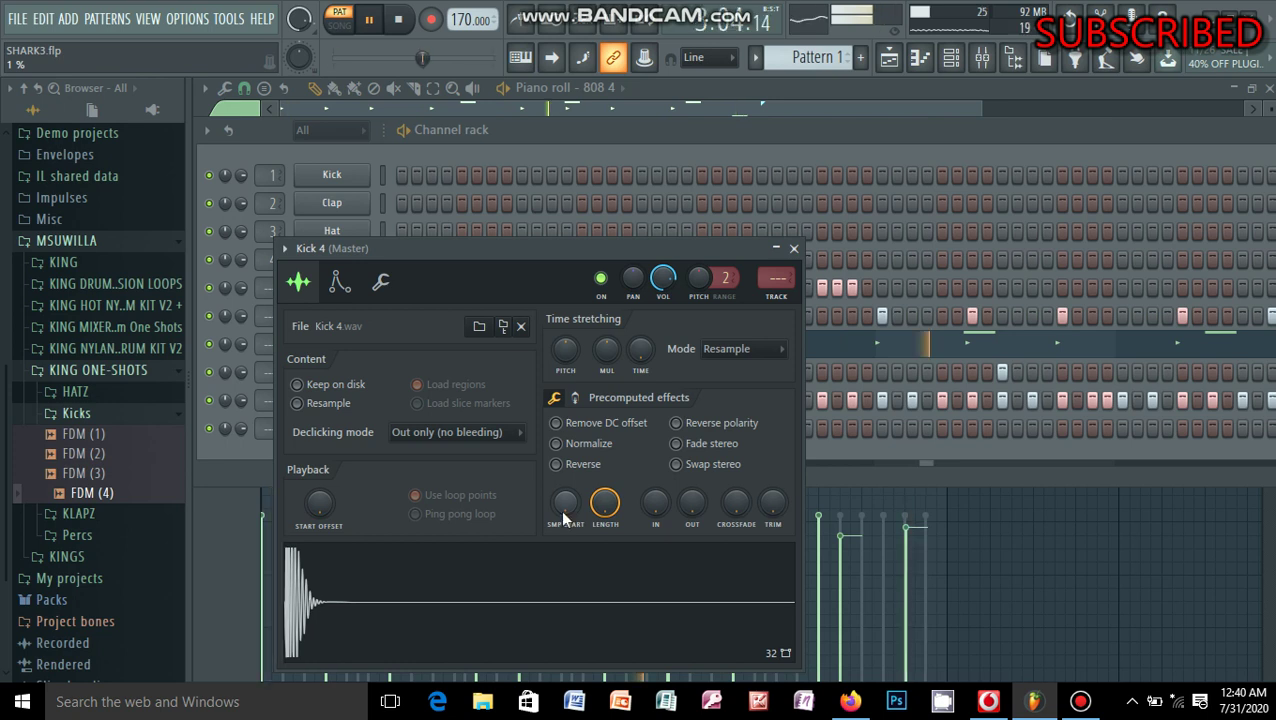
left_click(789, 254)
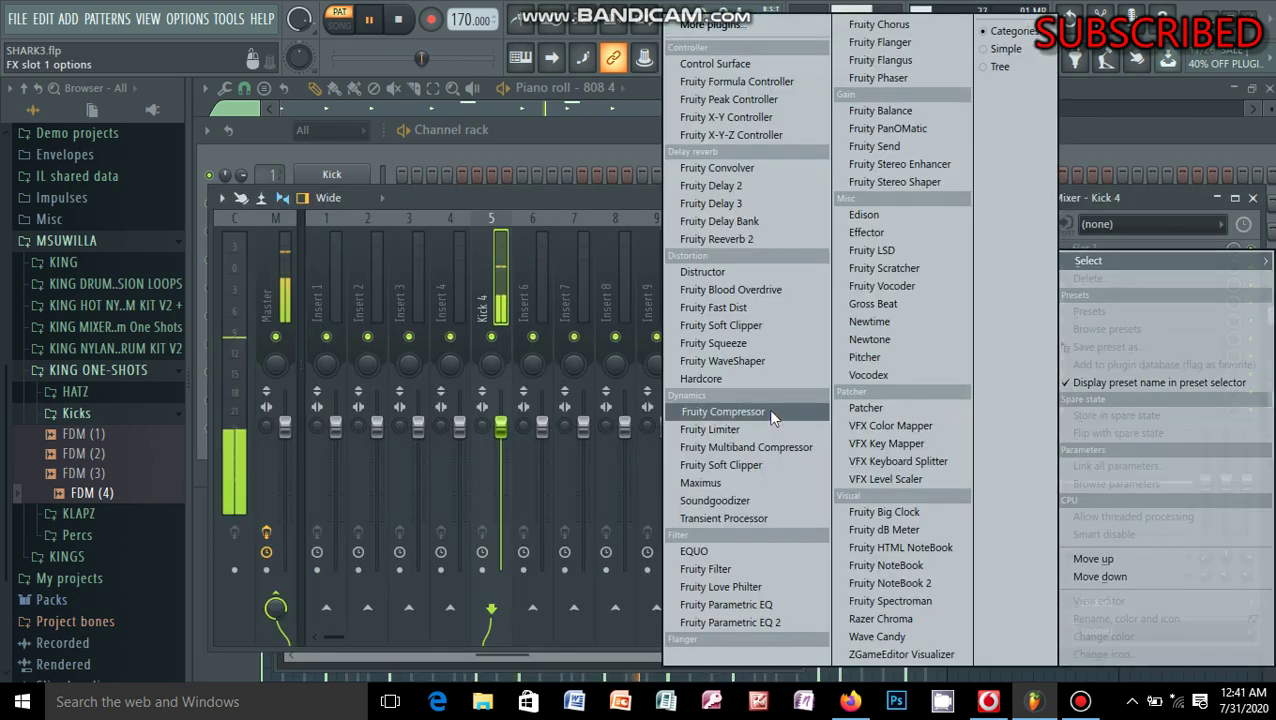
Load Fruity Parametric EQ 2 on the Kick 4 mixer track and pull band 7 down to reduce the highs.
left_click(744, 628)
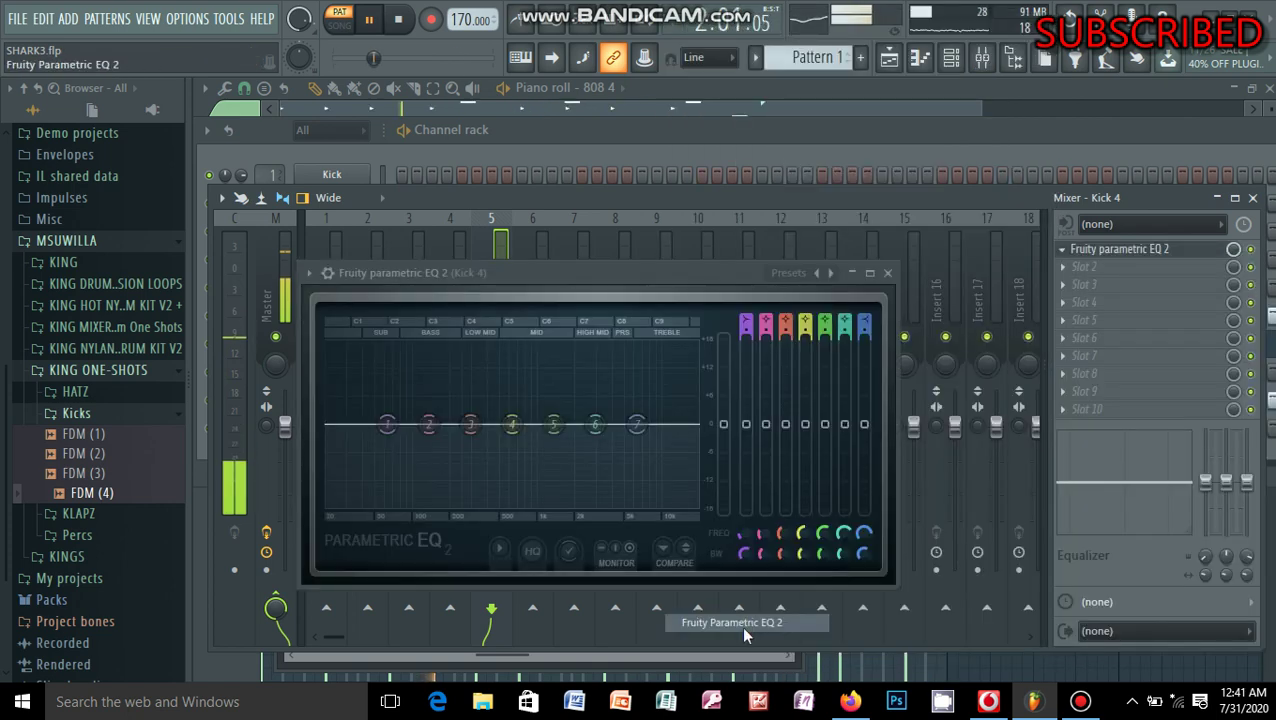
left_click_drag(636, 425, 671, 492)
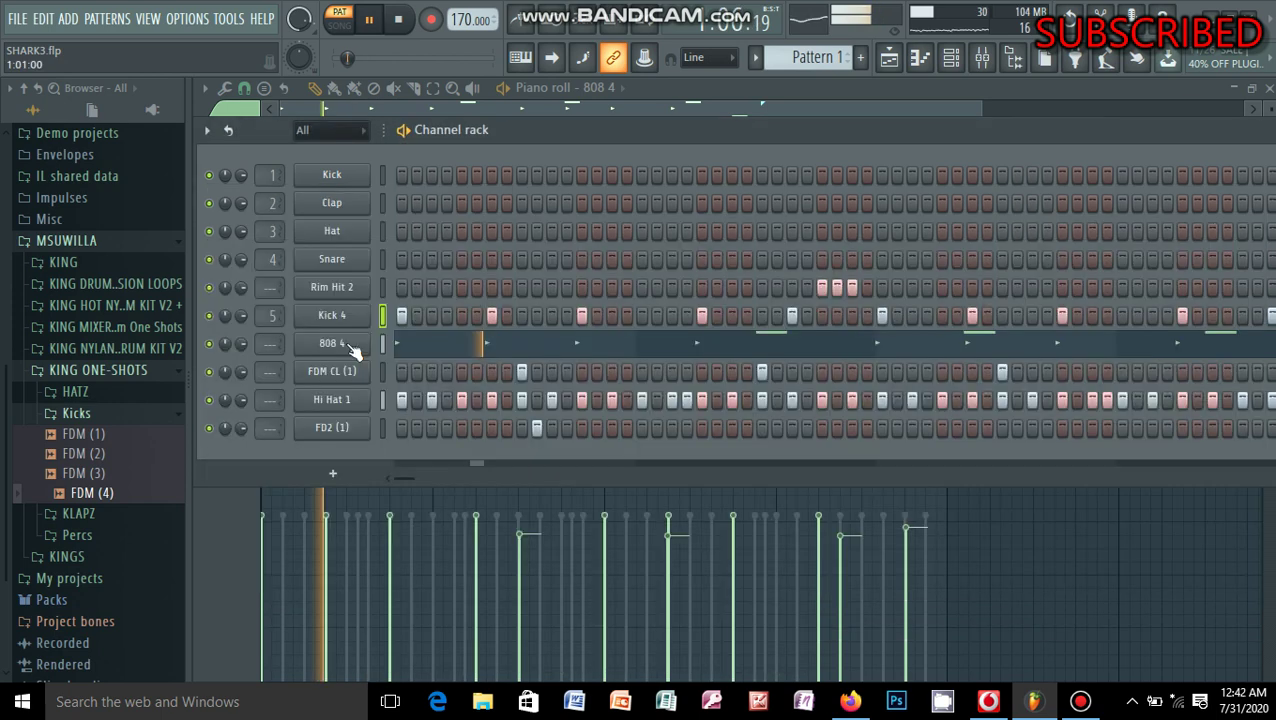
Route the 808 4 channel to free mixer track 6 and lower its fader slightly.
left_click(350, 344)
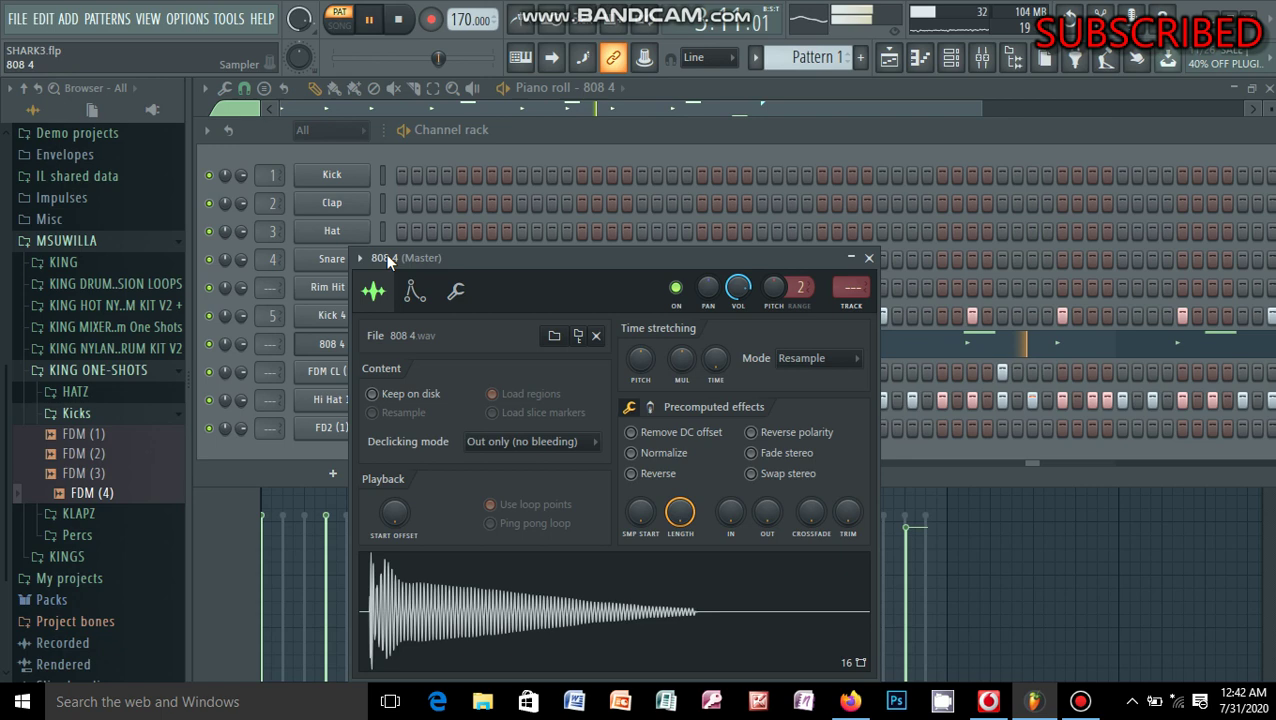
left_click(360, 258)
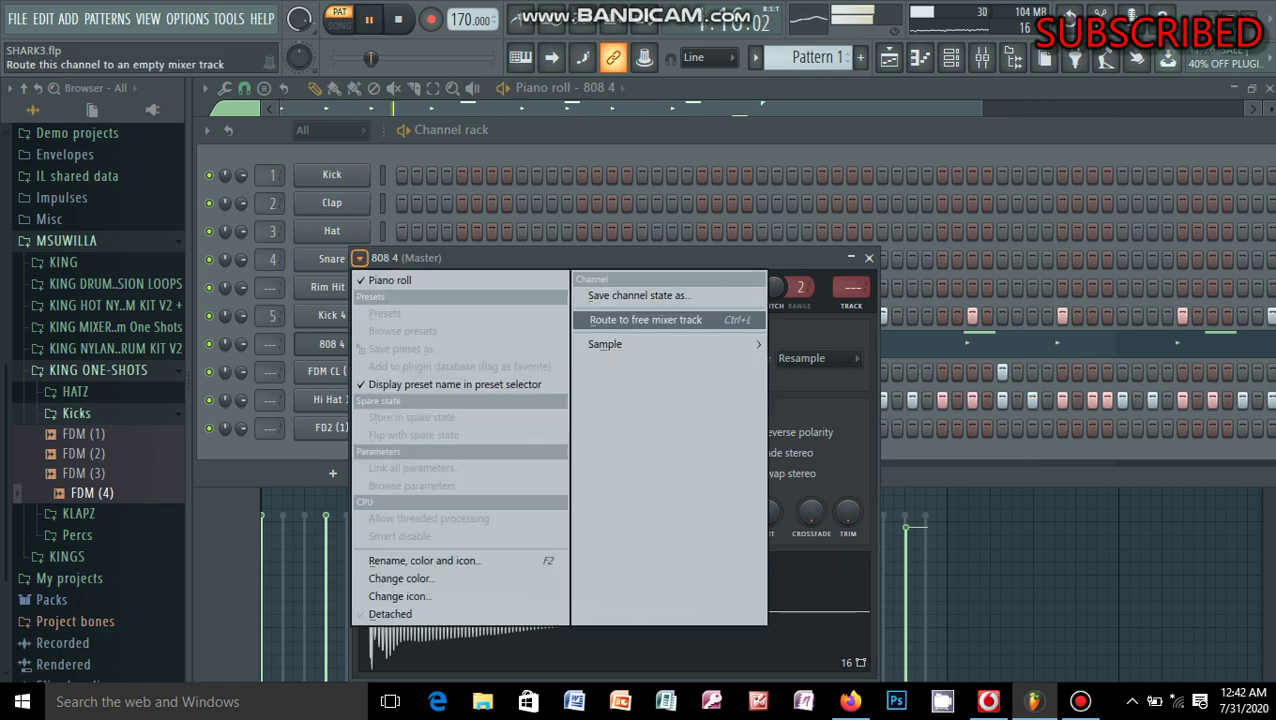
key("ctrl+l")
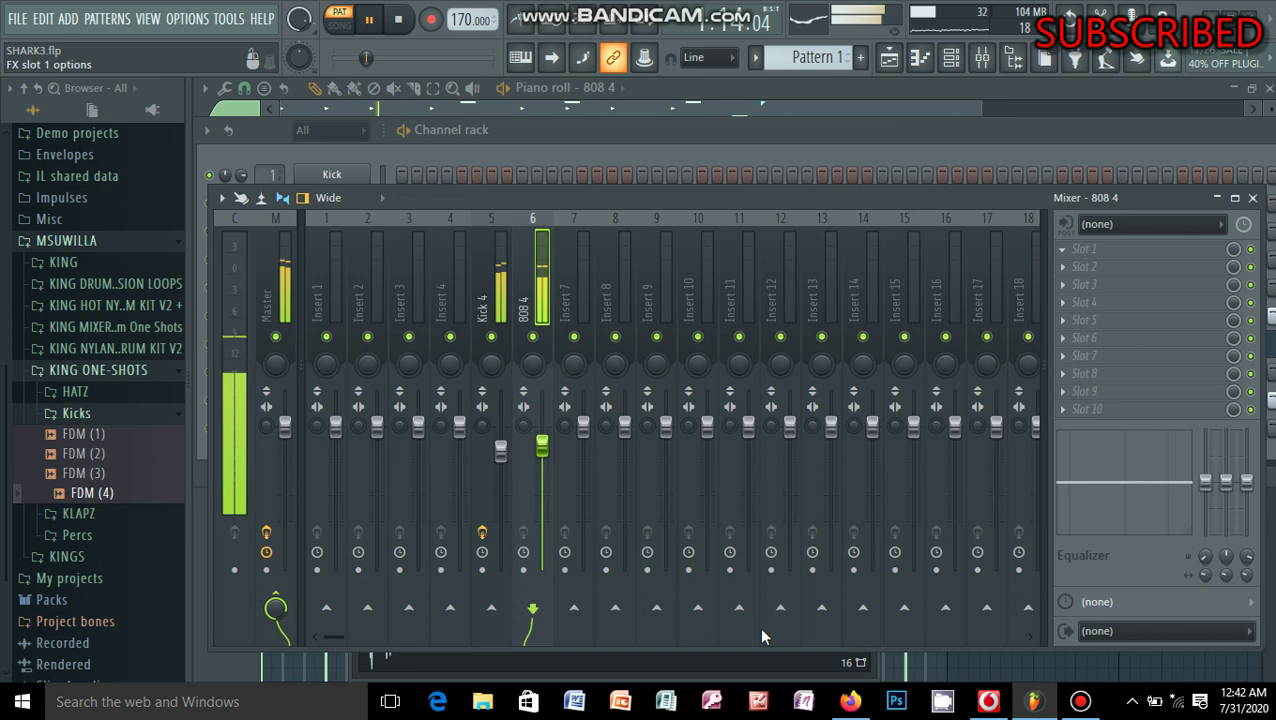
left_click(1064, 250)
mouse_move(1088, 260)
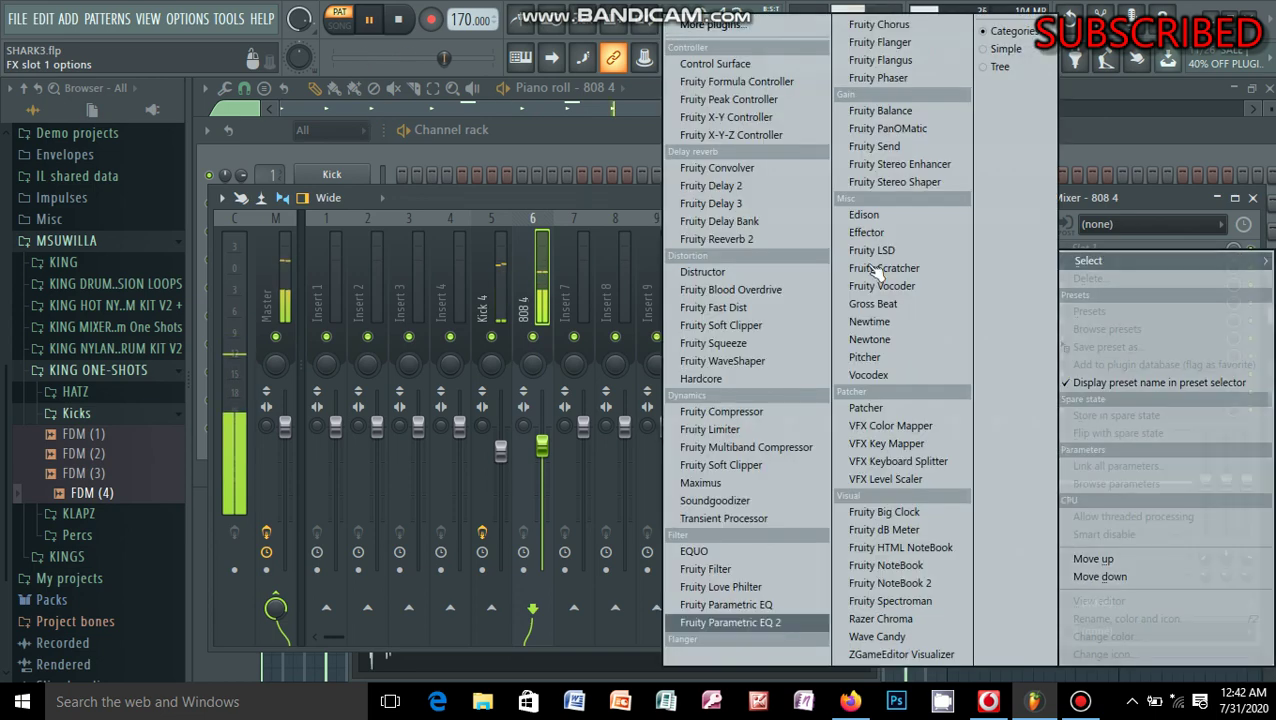
key("Escape")
key("F9")
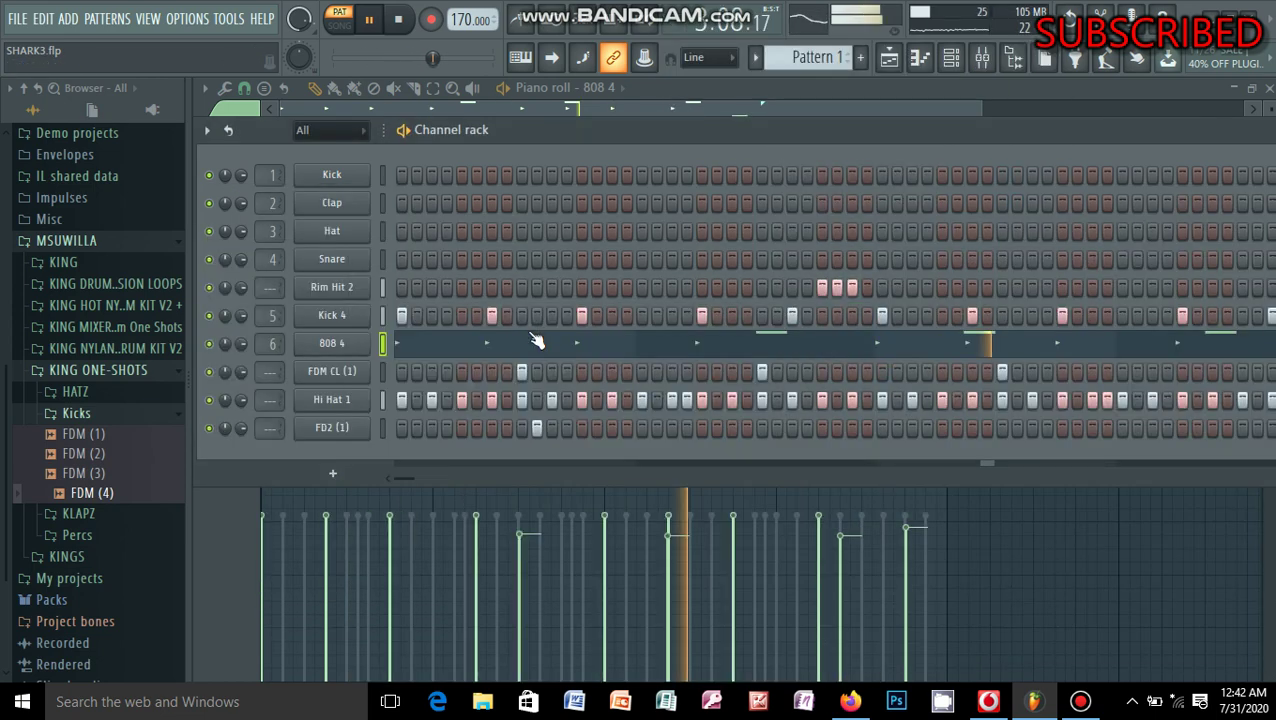
Reposition the channel rack and mute every channel except Kick 4 and 808 4.
left_click_drag(441, 131, 507, 143)
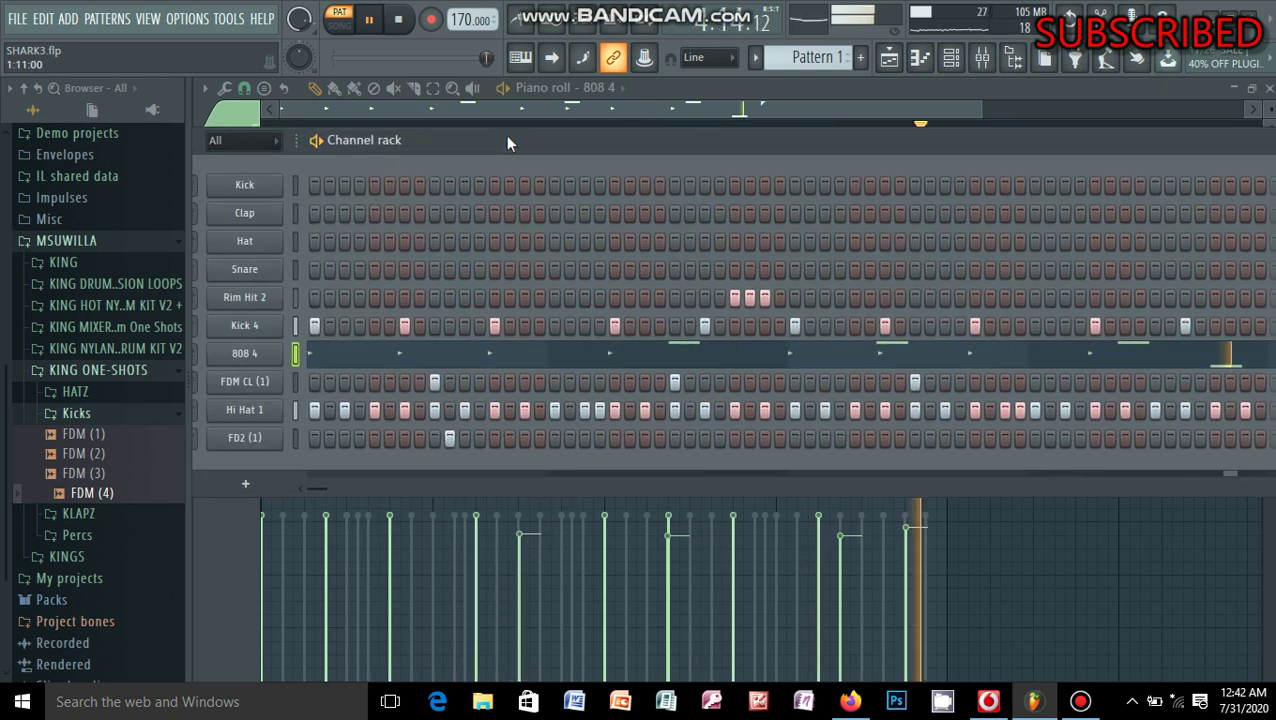
left_click_drag(601, 140, 688, 141)
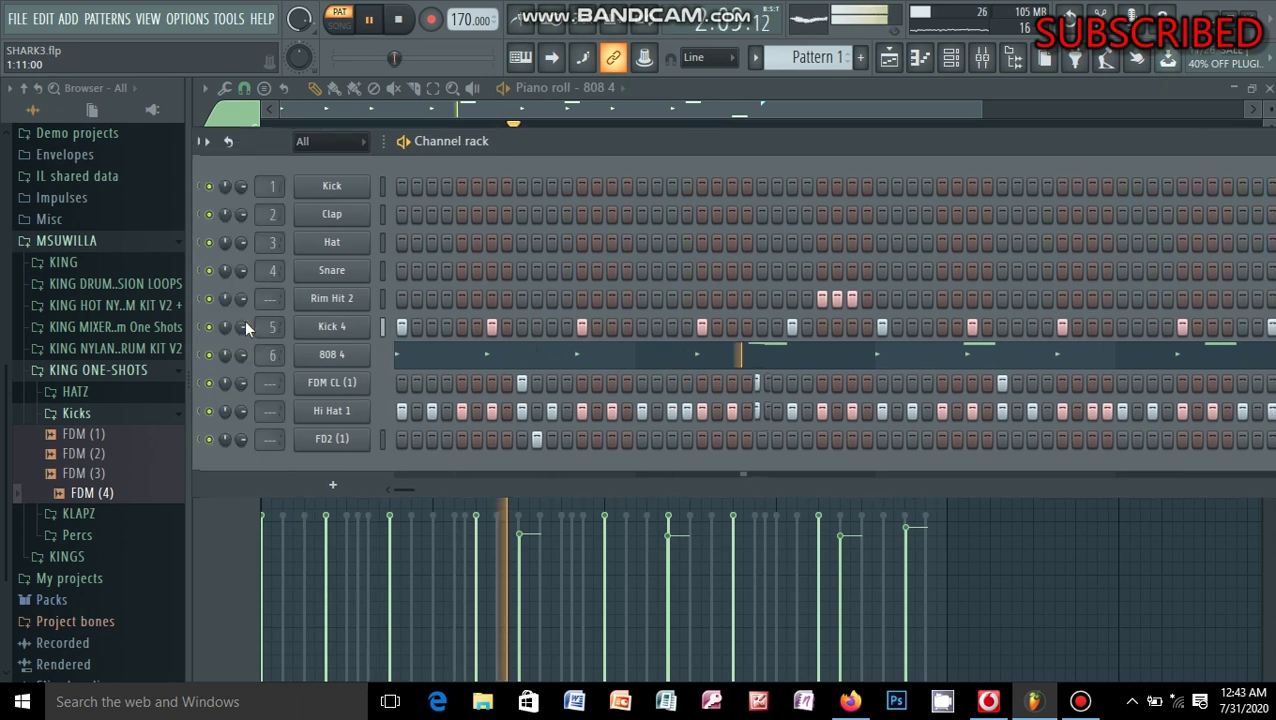
left_click_drag(246, 328, 258, 333)
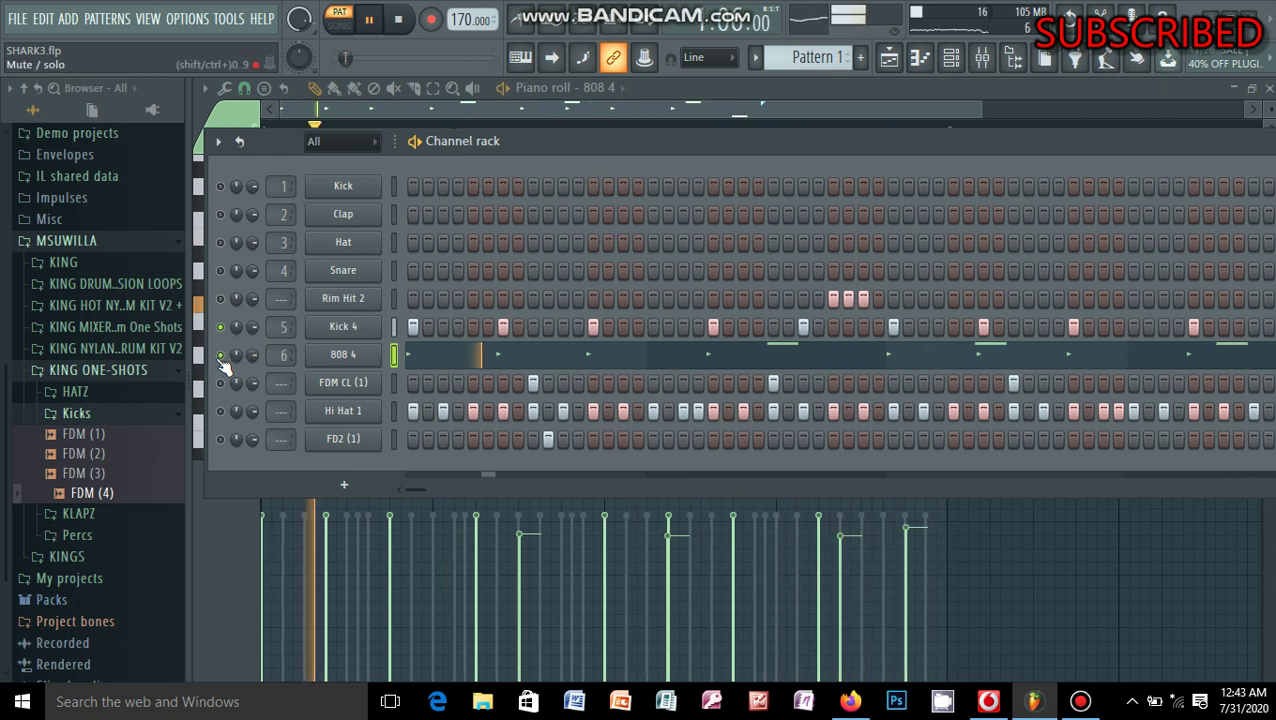
left_click(222, 357)
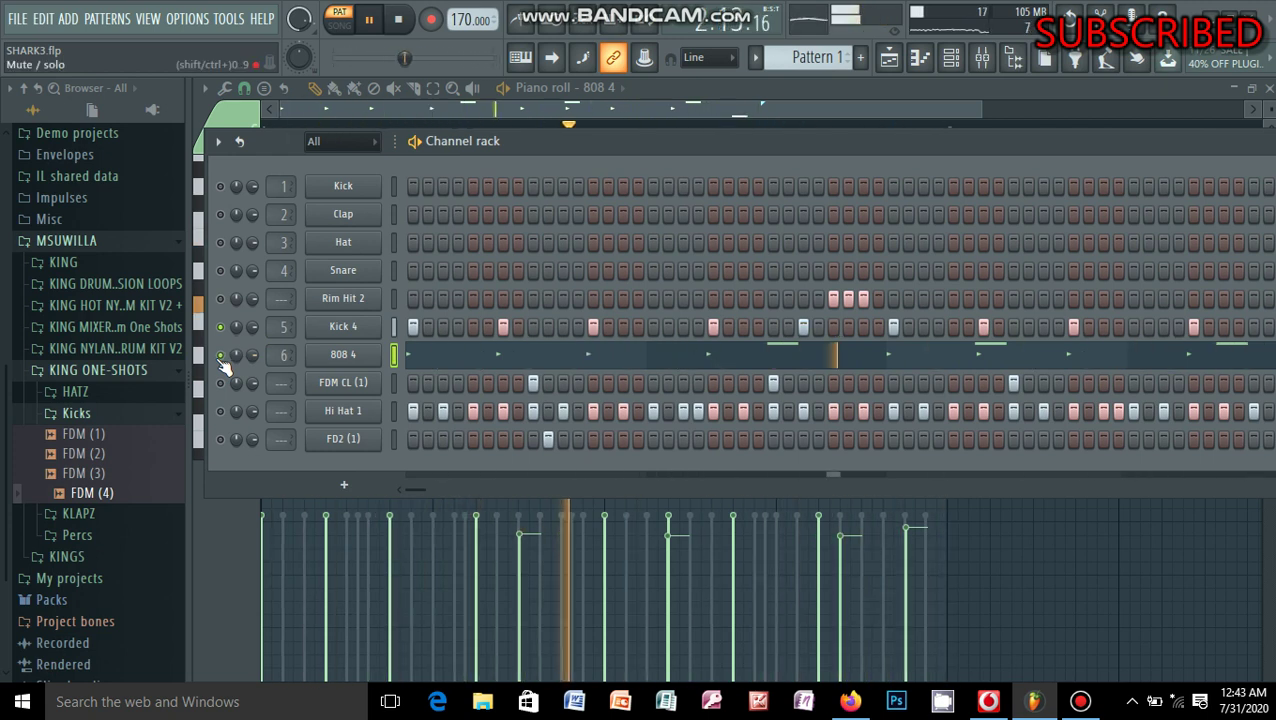
Shift the last G4 note of the 808 4 later and its third E5 note back to step 5 of bar 4, and replay the pattern.
key("F5")
left_click(473, 360)
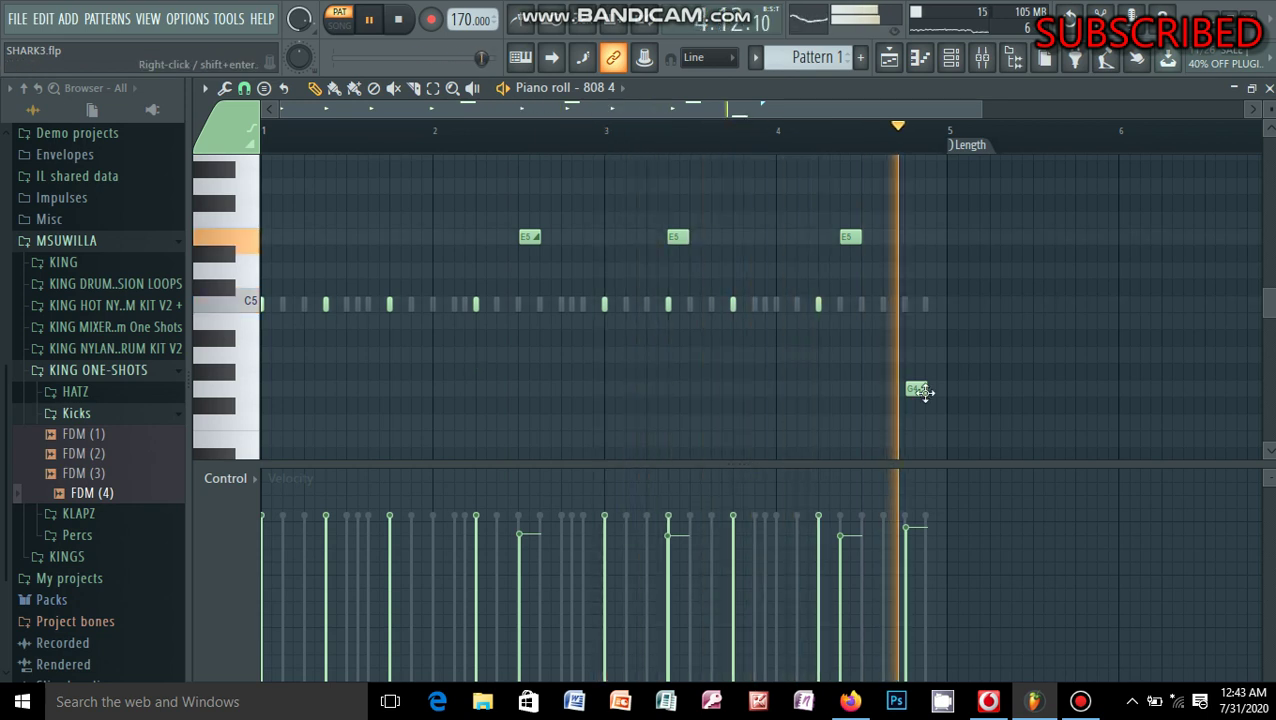
left_click_drag(922, 392, 940, 392)
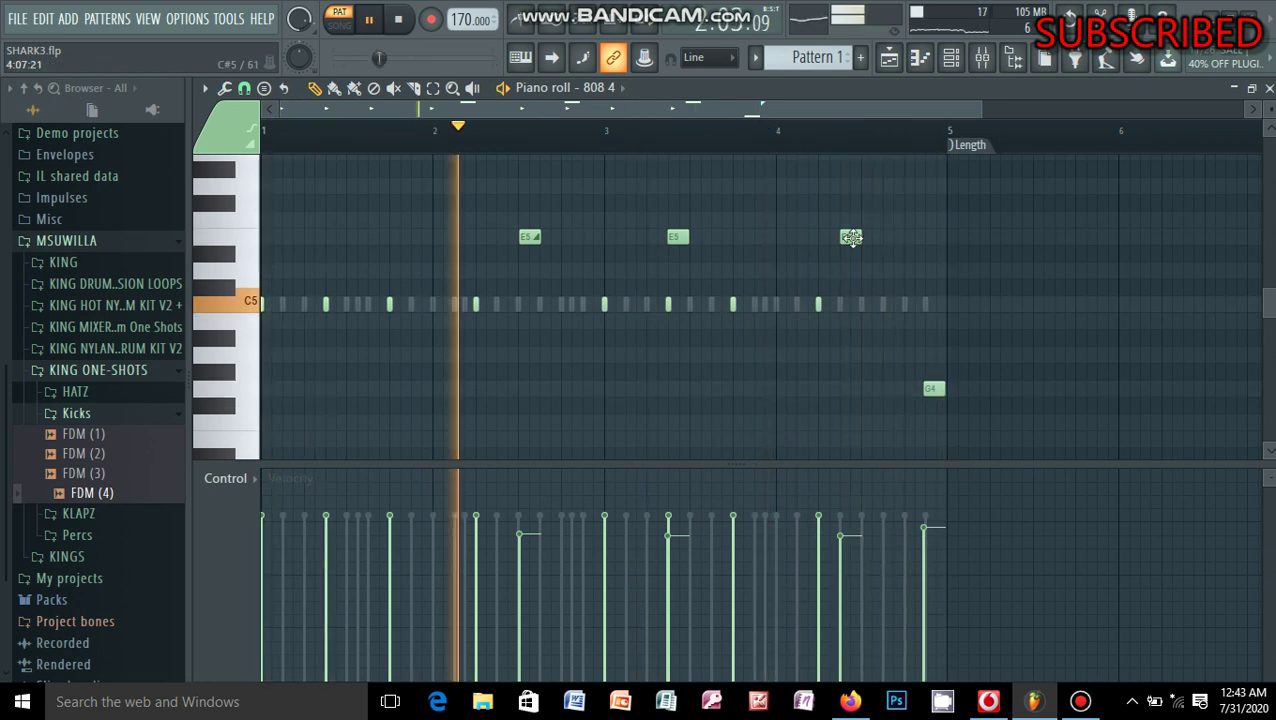
left_click_drag(851, 237, 831, 240)
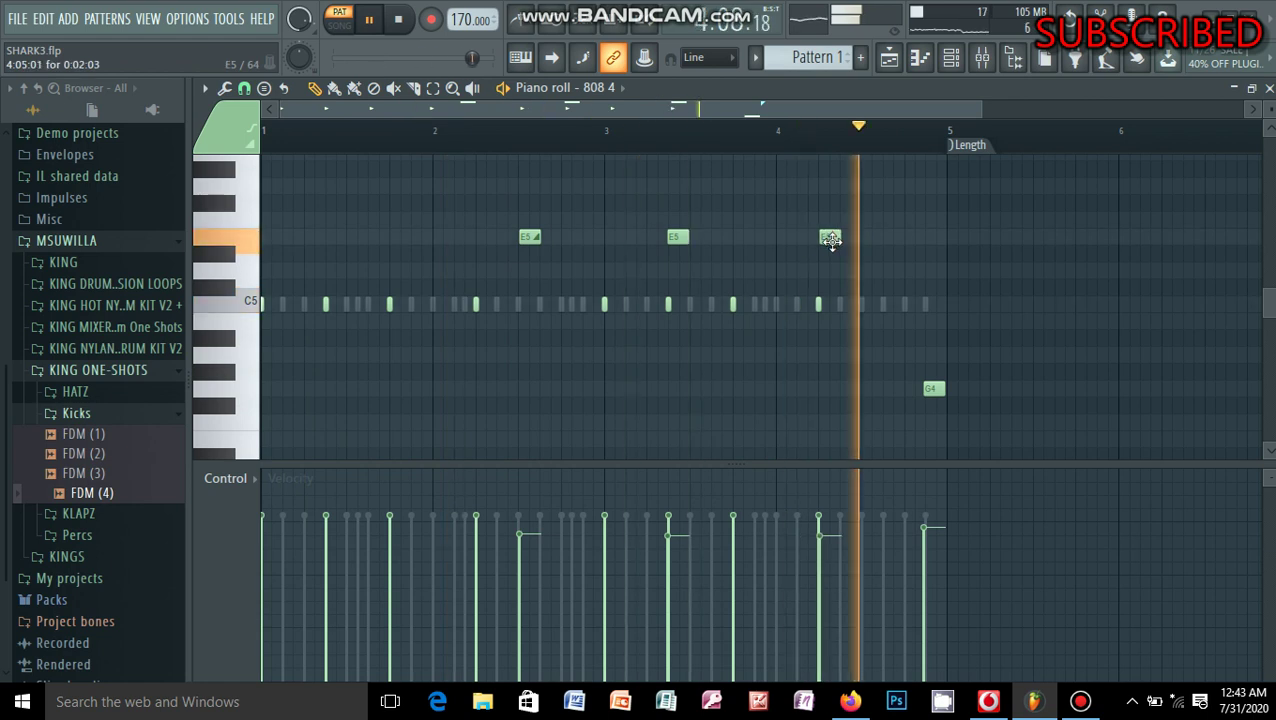
key("space")
key("space")
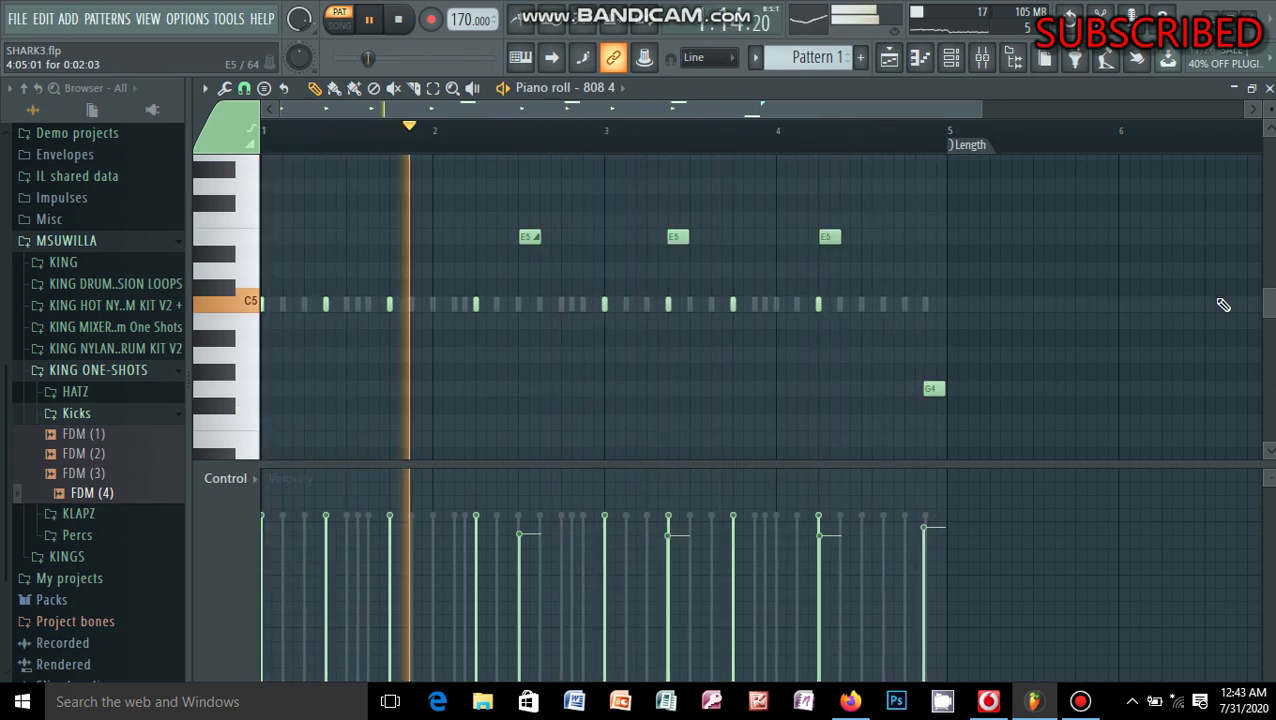
Return to the channel rack and unmute the Rim Hit 2, FDM CL (1) and Hi Hat 1 channels.
key("F7")
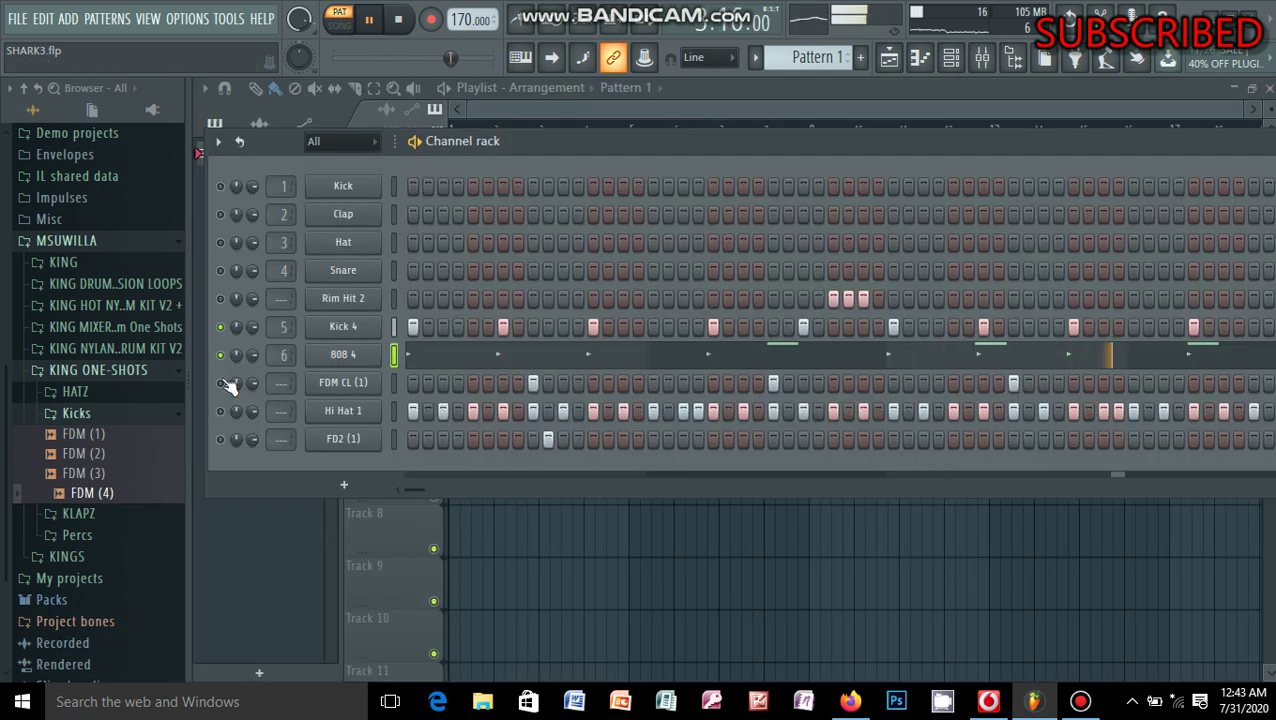
left_click(221, 298)
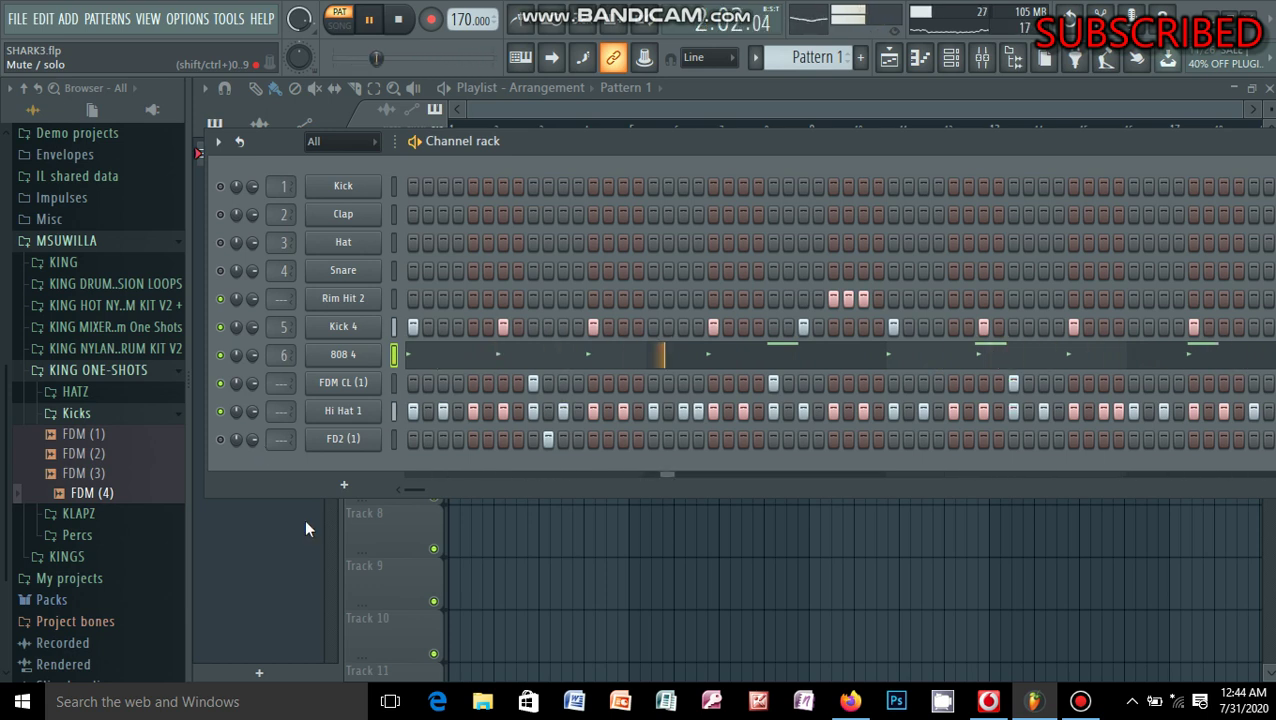
Add an FDM CL (1) hit on step 9 of bar 4 and unmute the FD2 (1) channel.
left_click_drag(750, 141, 506, 158)
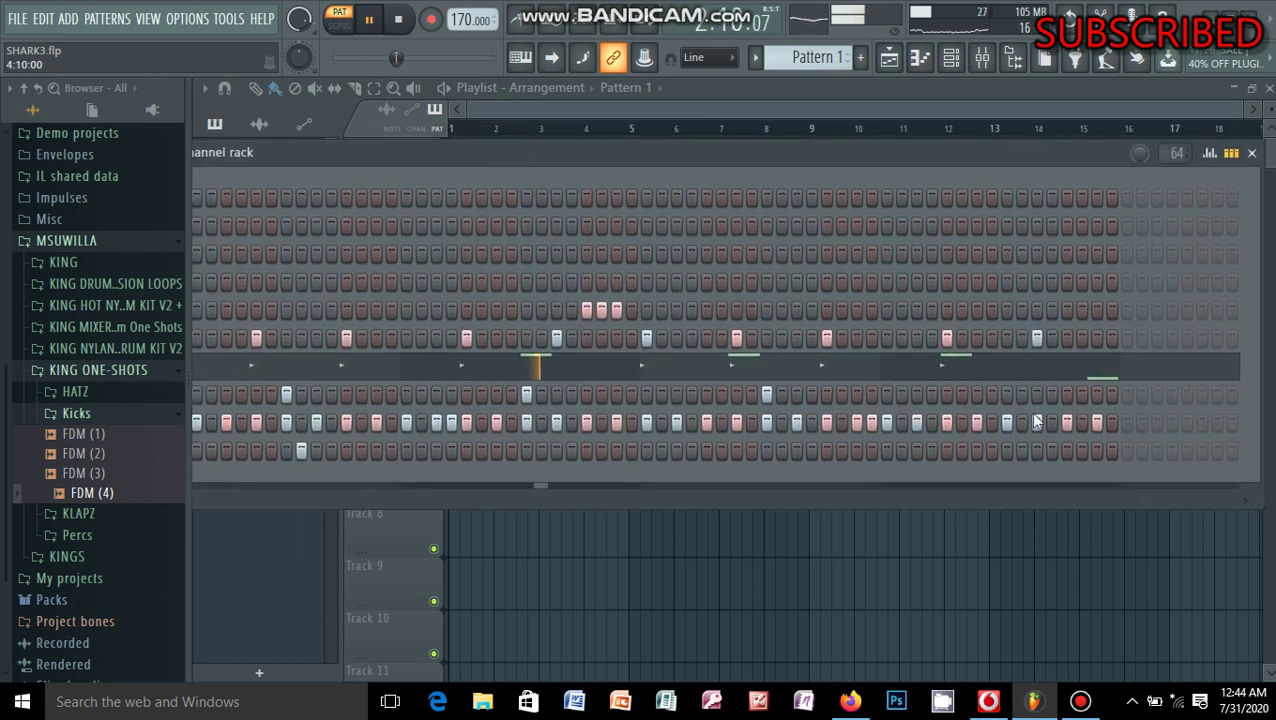
left_click(1006, 394)
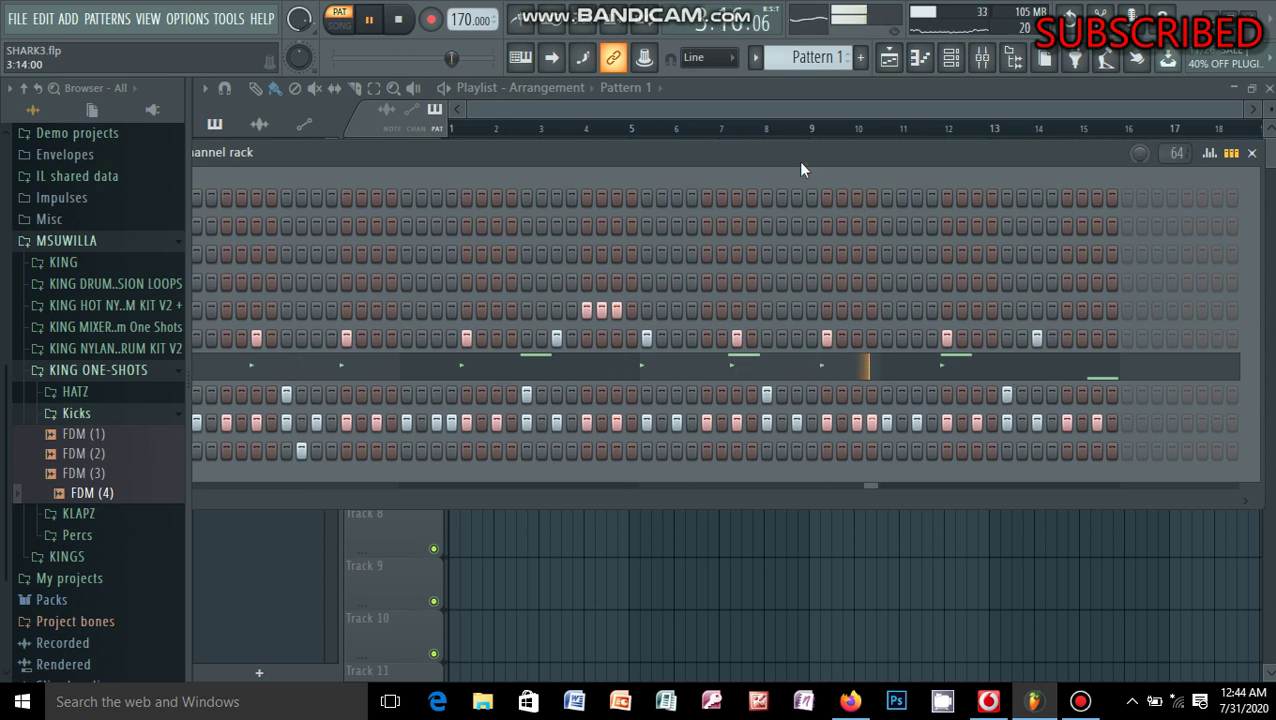
left_click_drag(789, 159, 969, 125)
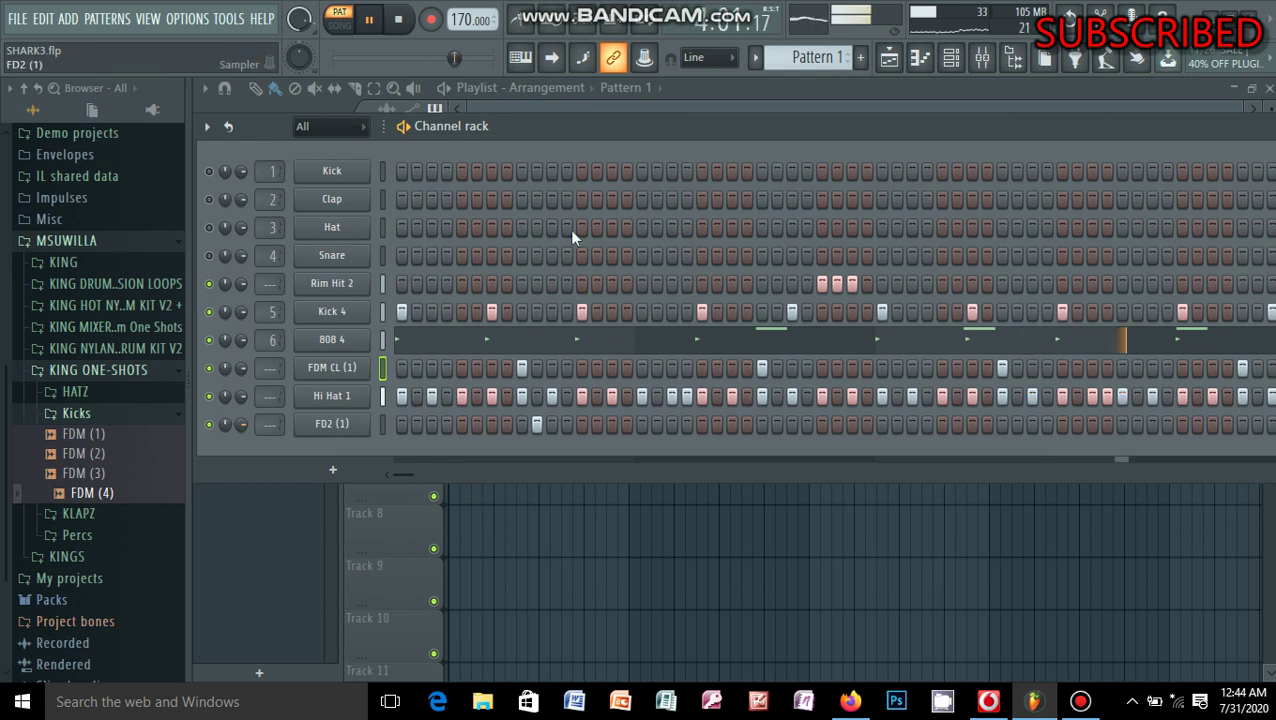
Enable Cut self for the FD2 (1) channel and set its arpeggiator chord to none.
left_click(332, 424)
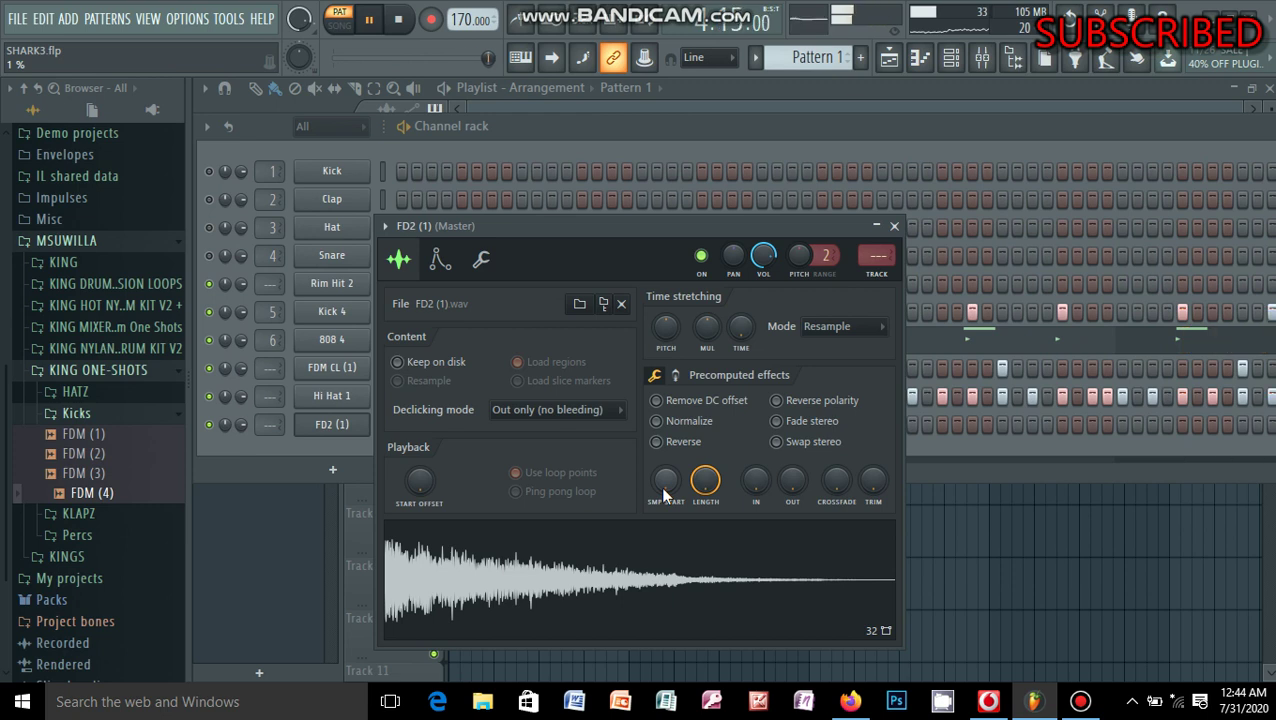
left_click(481, 259)
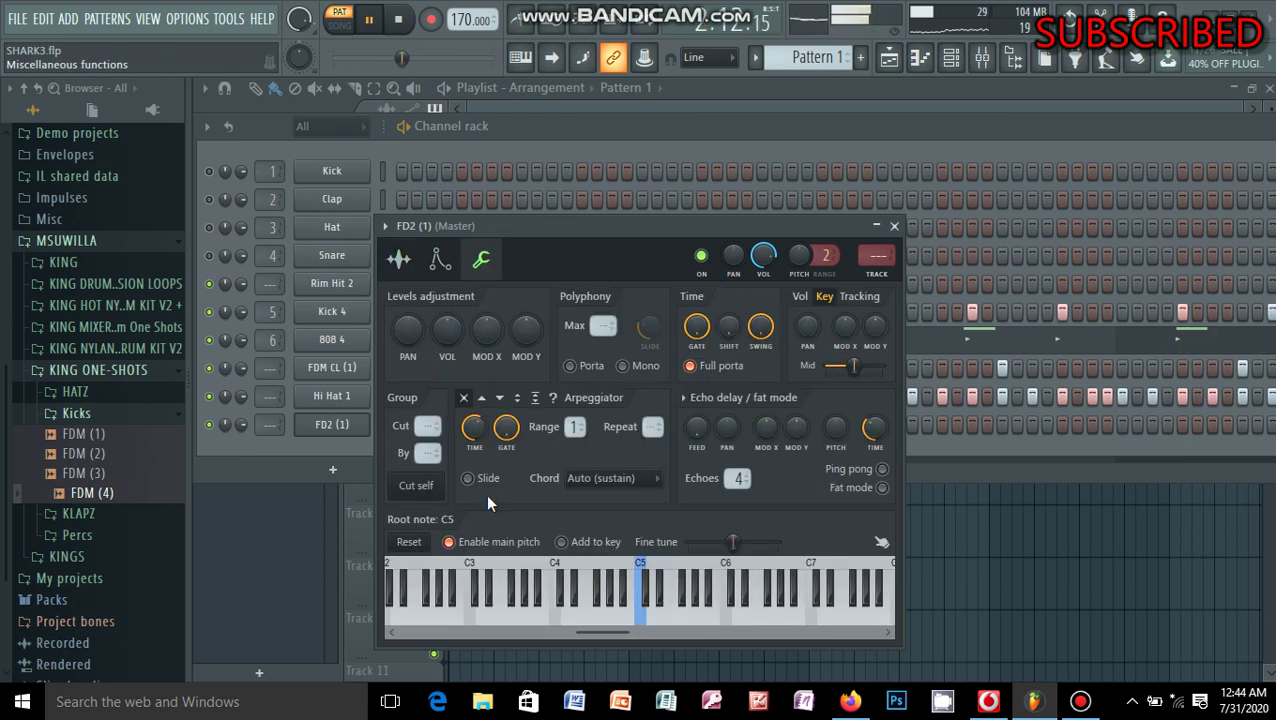
left_click(418, 486)
left_click(656, 480)
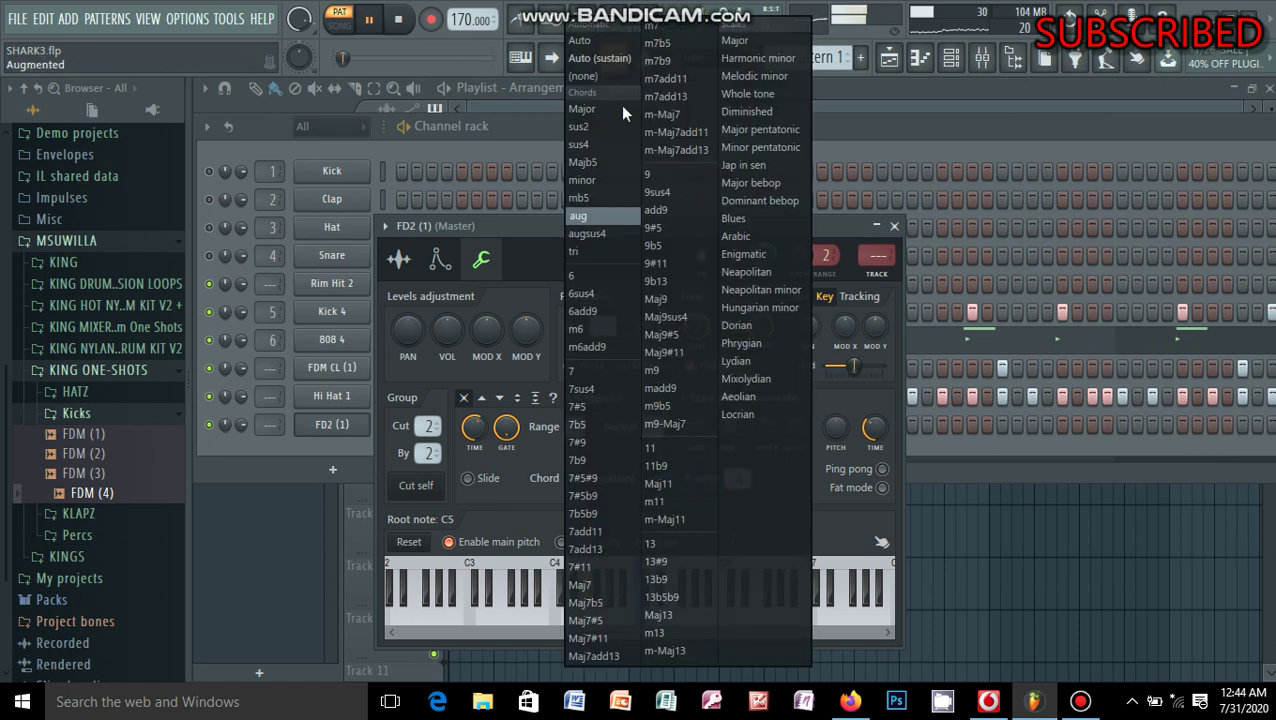
left_click(609, 79)
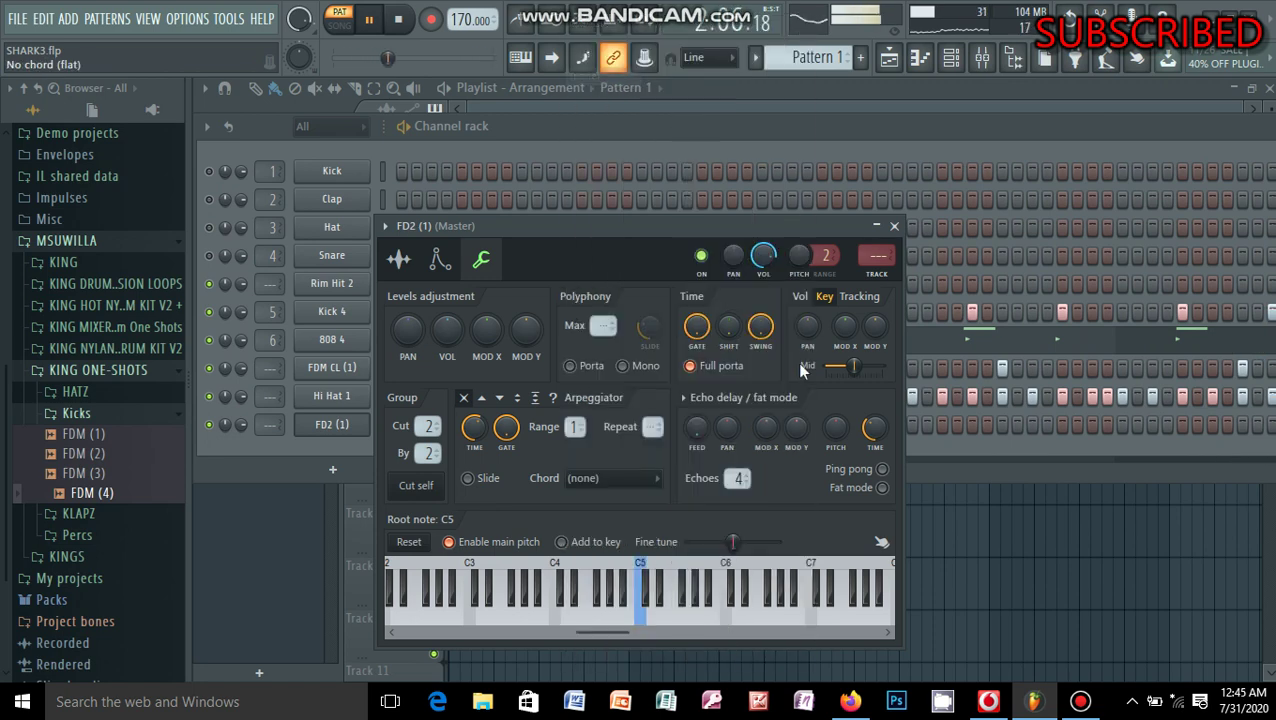
Route FD2 (1) to a free mixer track with Fruity parametric EQ 2 on it and lower its fader to about -7.5 dB.
left_click(385, 226)
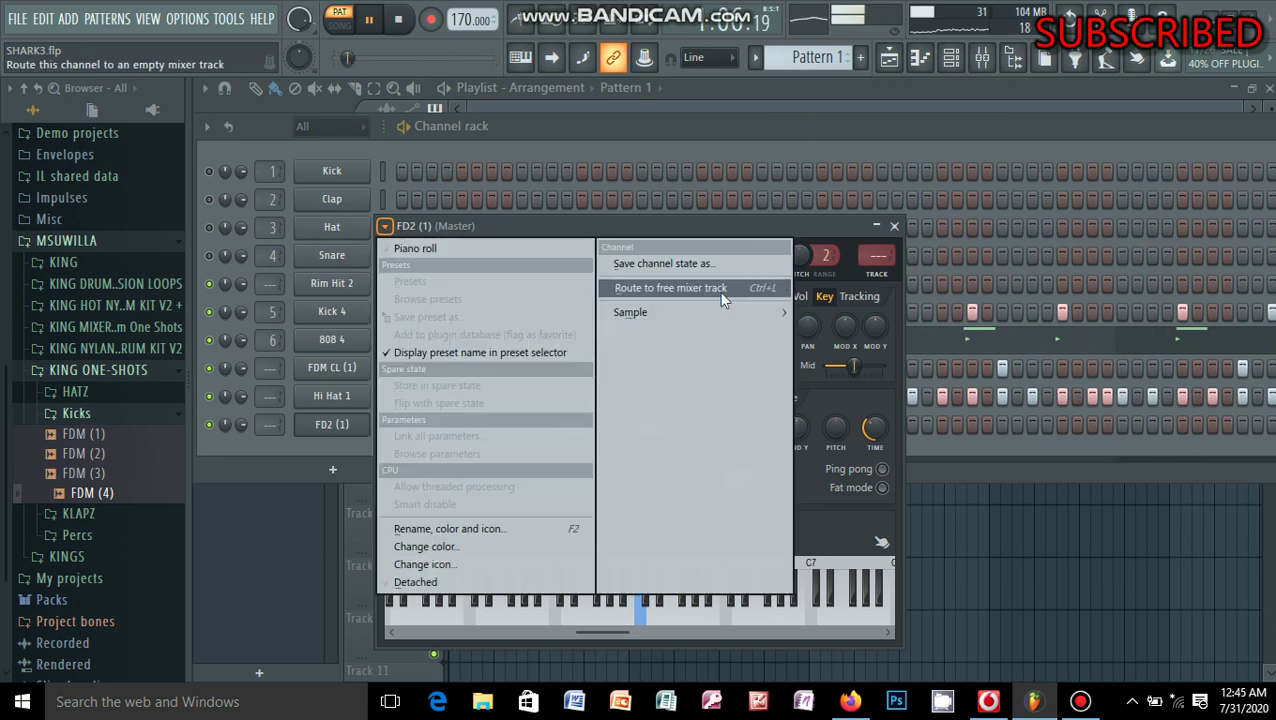
left_click(724, 290)
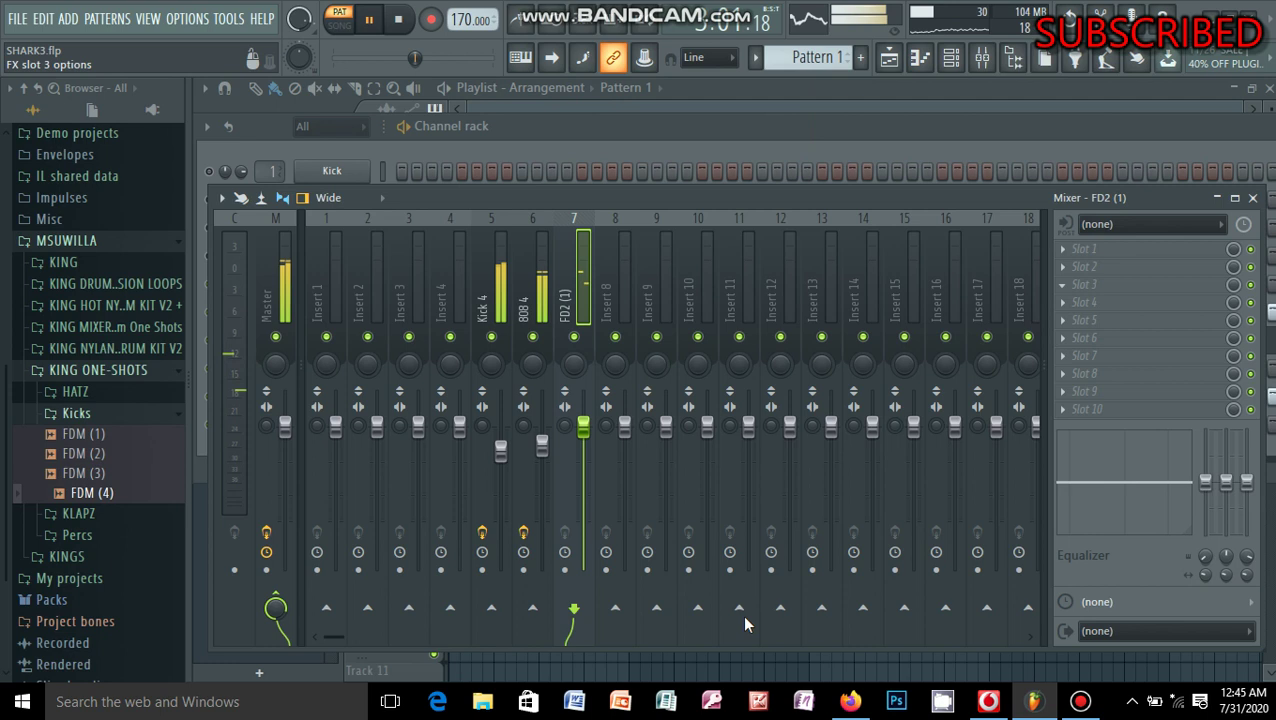
left_click(593, 481)
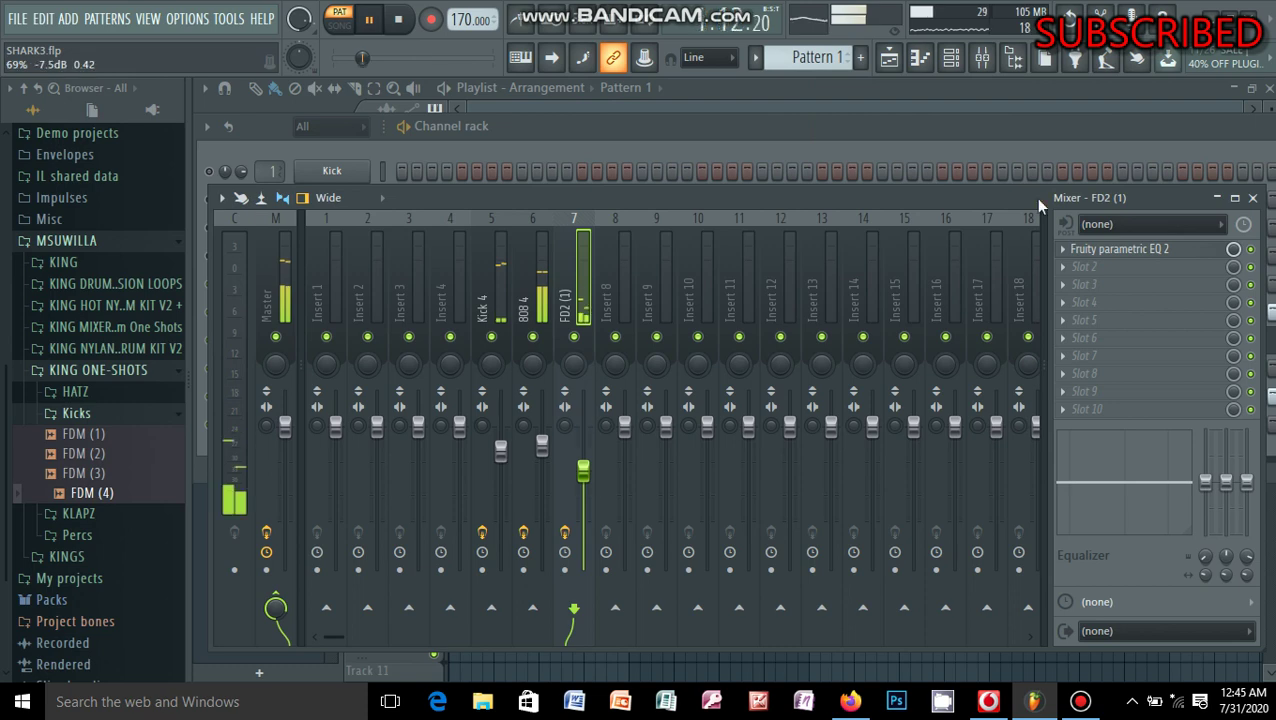
Close the mixer and the FD2 (1) channel settings, and save the project.
key("F9")
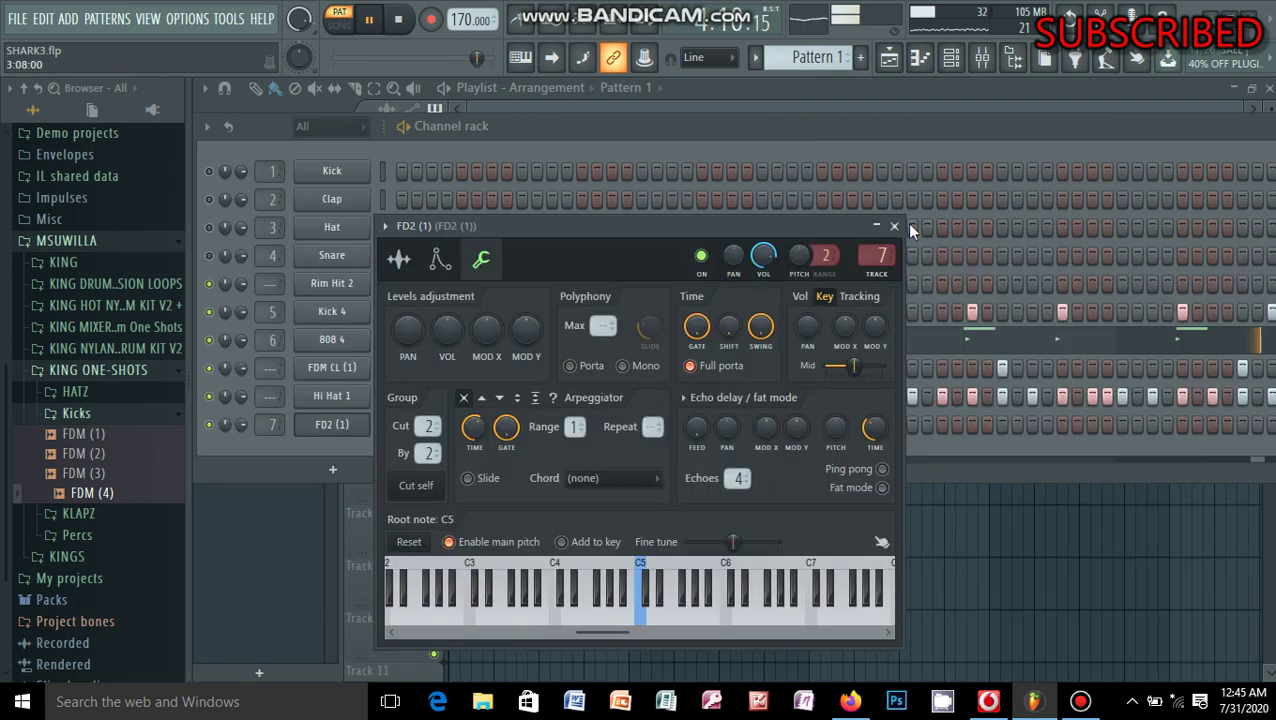
left_click(895, 226)
key("ctrl+s")
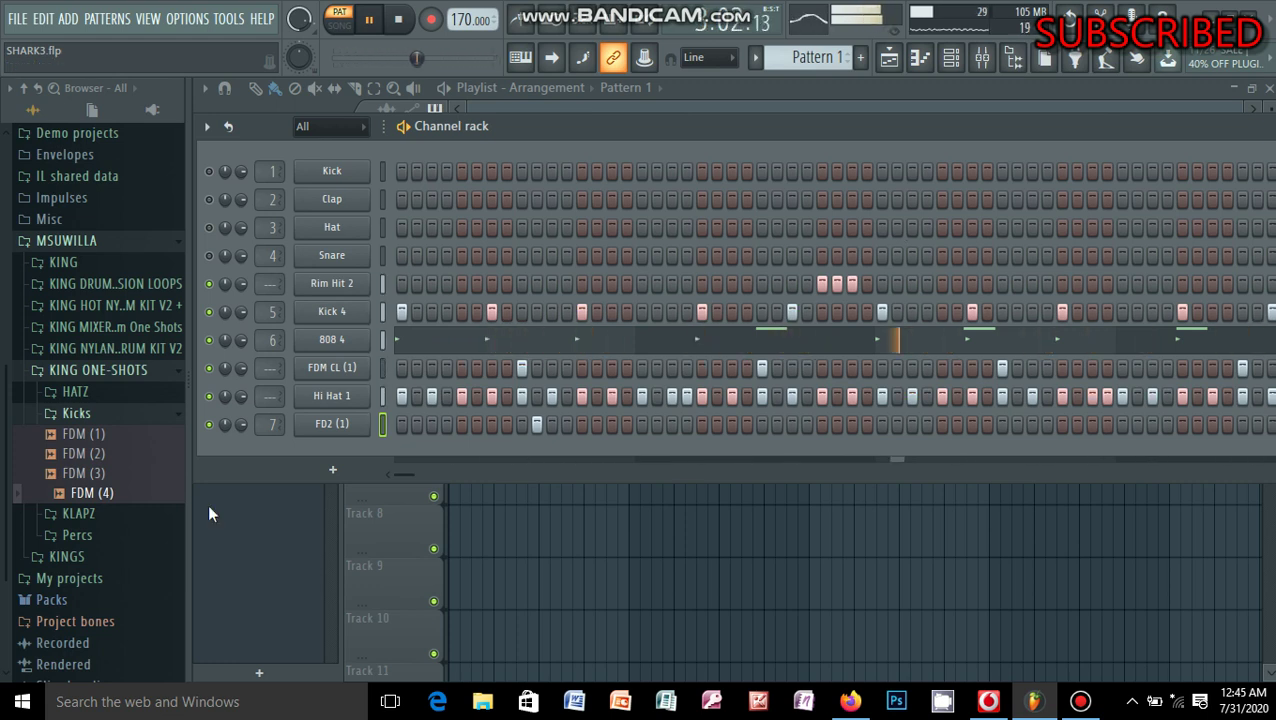
Preview the FD2 (2) sample from the Percs folder and look through the samples in the KING folder.
left_click(96, 473)
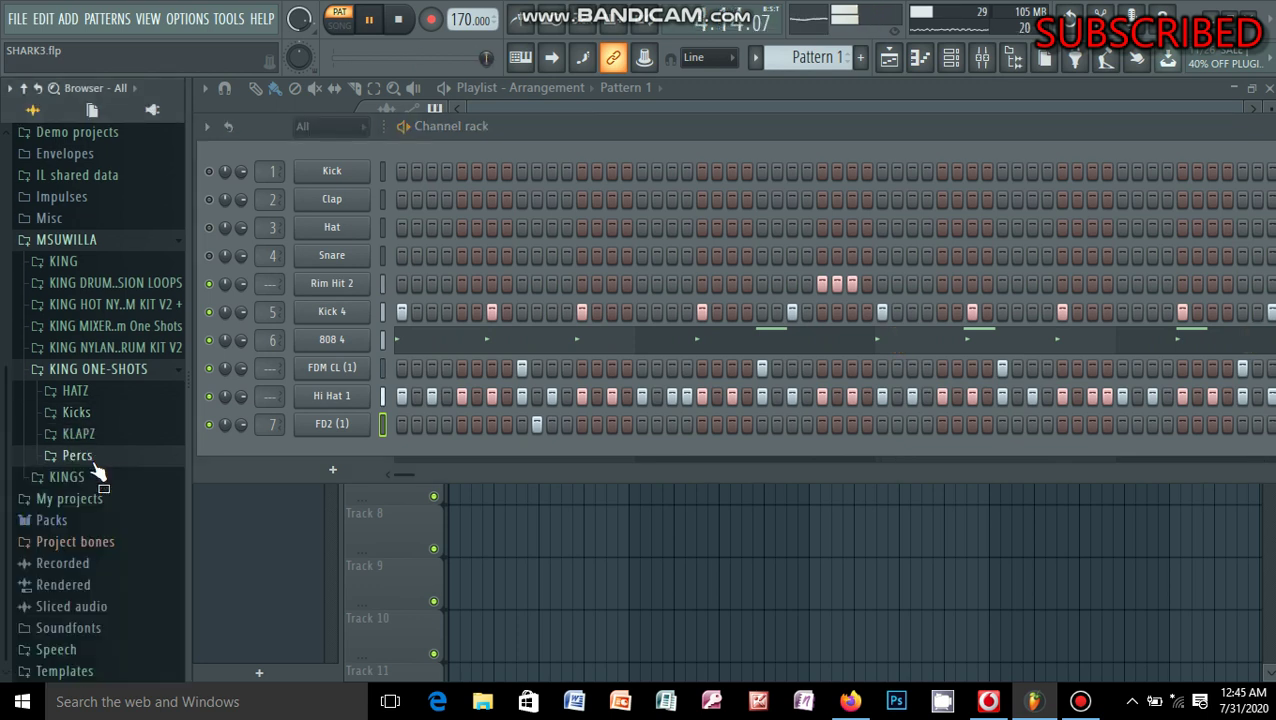
left_click(93, 462)
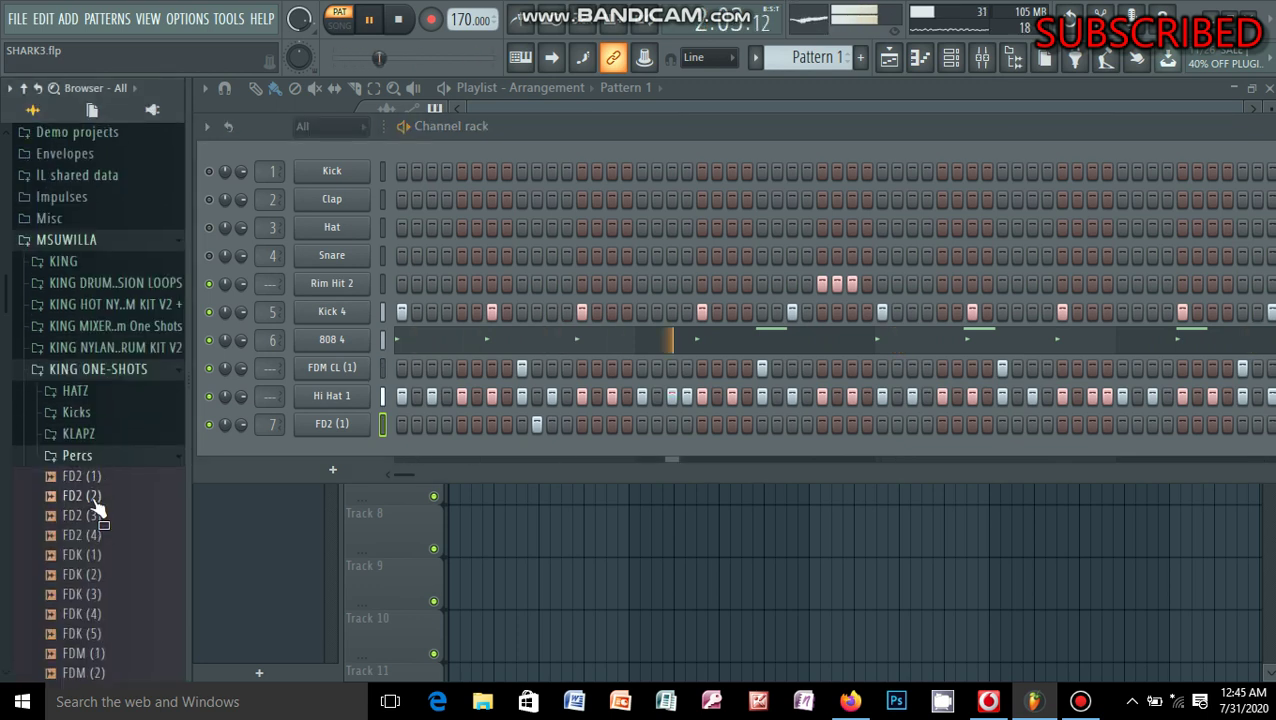
left_click(93, 497)
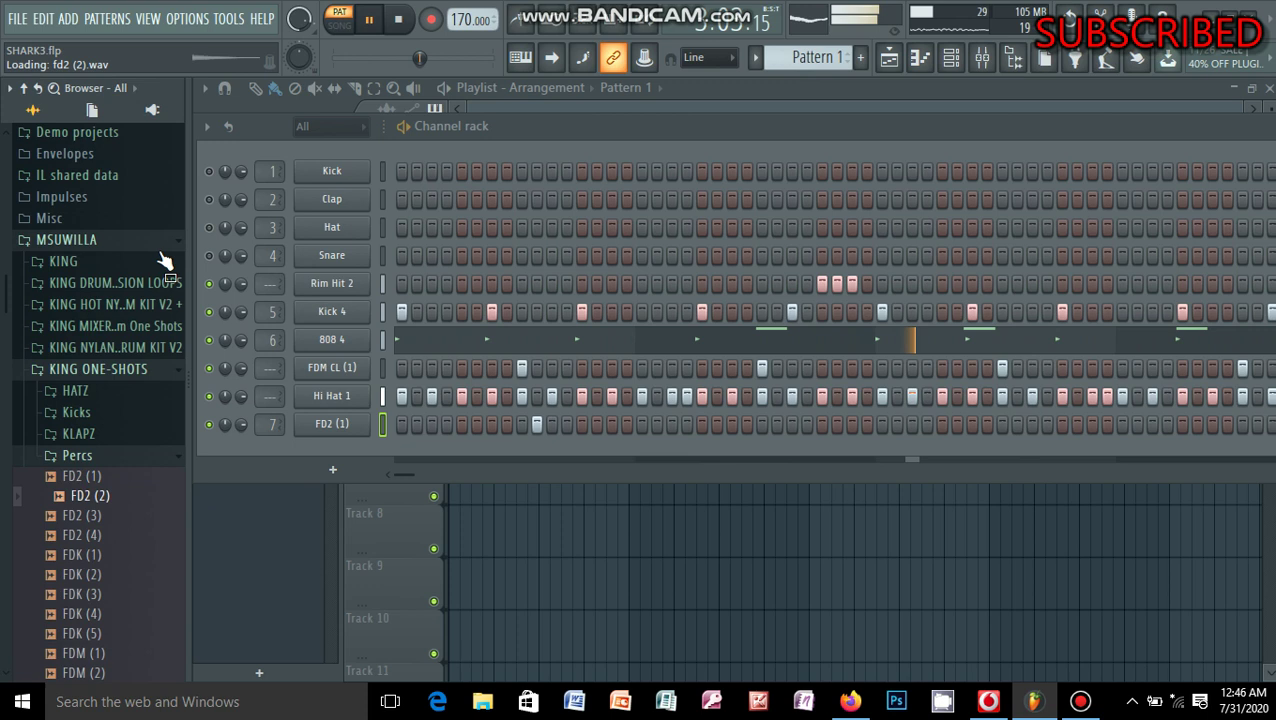
left_click(96, 267)
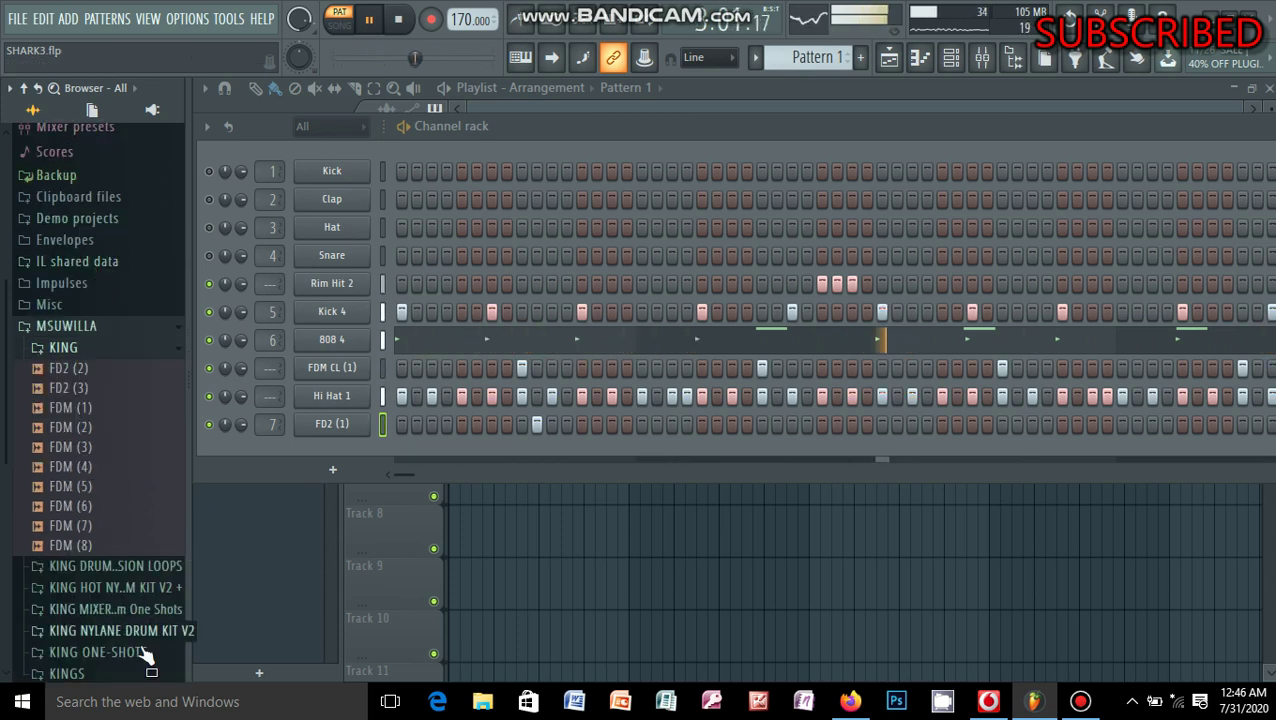
left_click(130, 466)
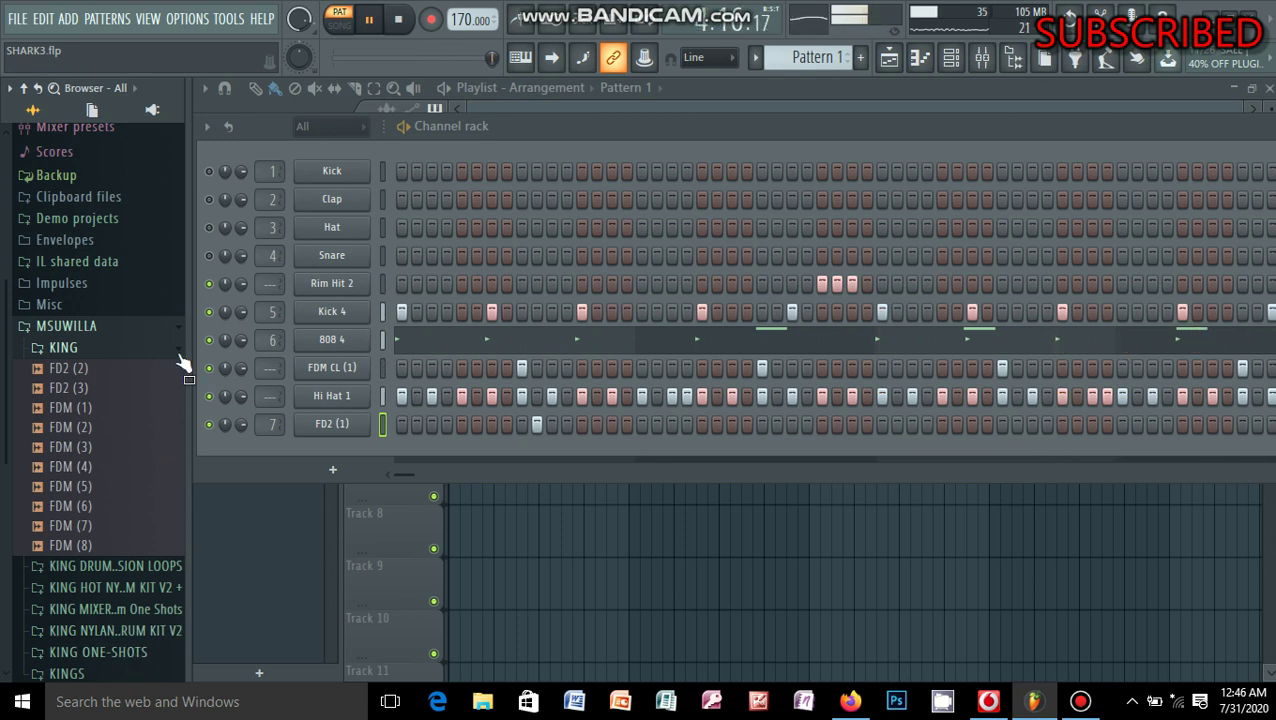
left_click(162, 352)
Bring up the playlist and place a Pattern 1 clip at the start of Track 1, from bar 1.
left_click(889, 57)
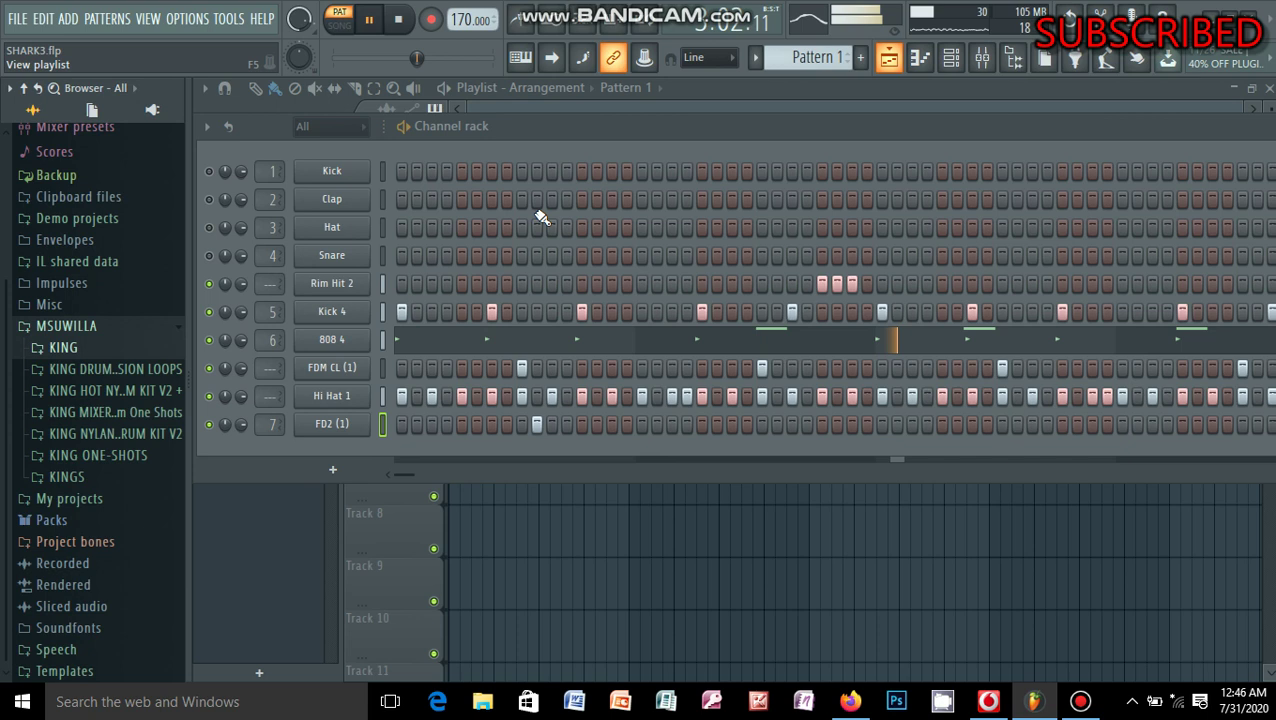
key("F6")
left_click(462, 170)
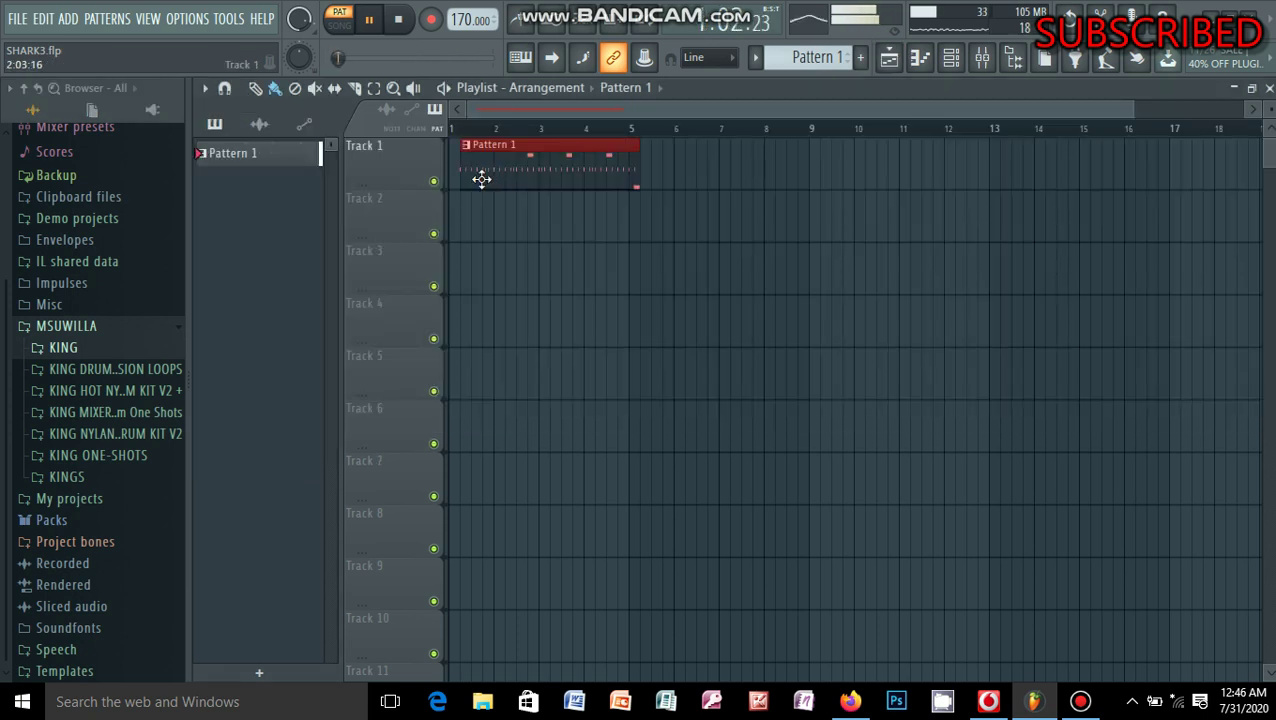
left_click_drag(481, 179, 470, 179)
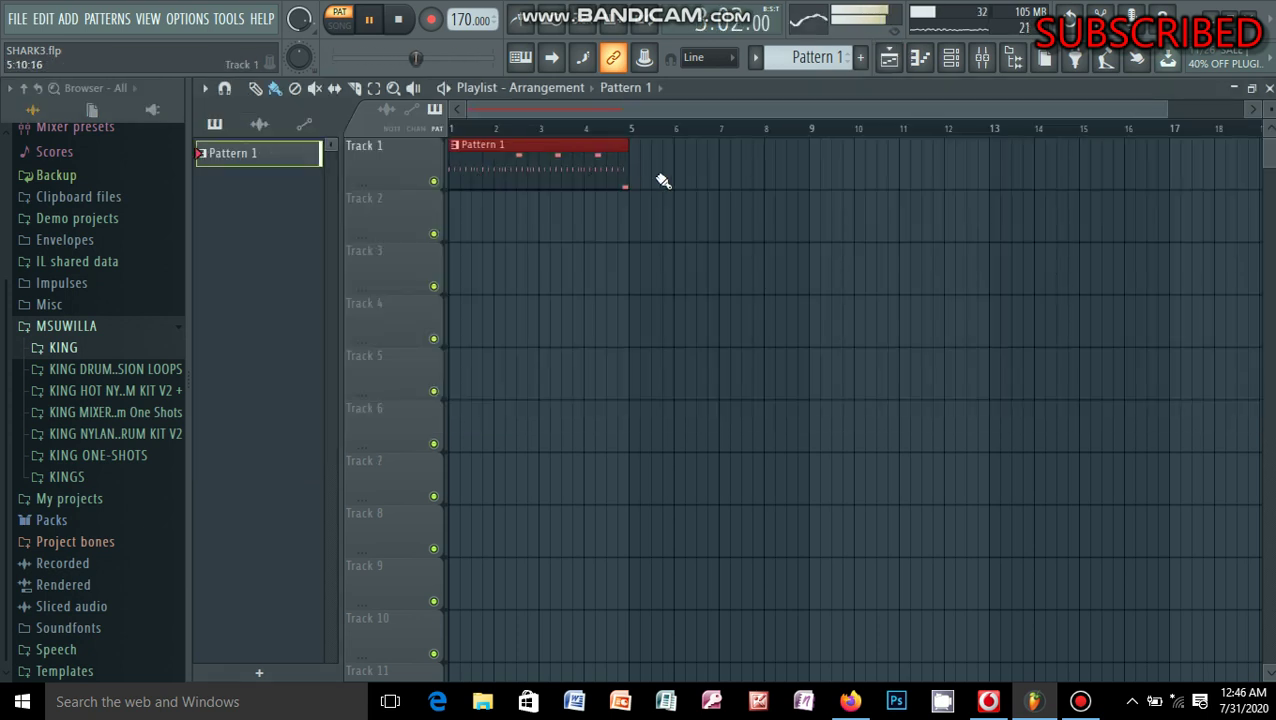
Duplicate the Pattern 1 clip six times end to end along Track 1, up to bar 29.
key("ctrl+b")
key("ctrl+b")
key("ctrl+b")
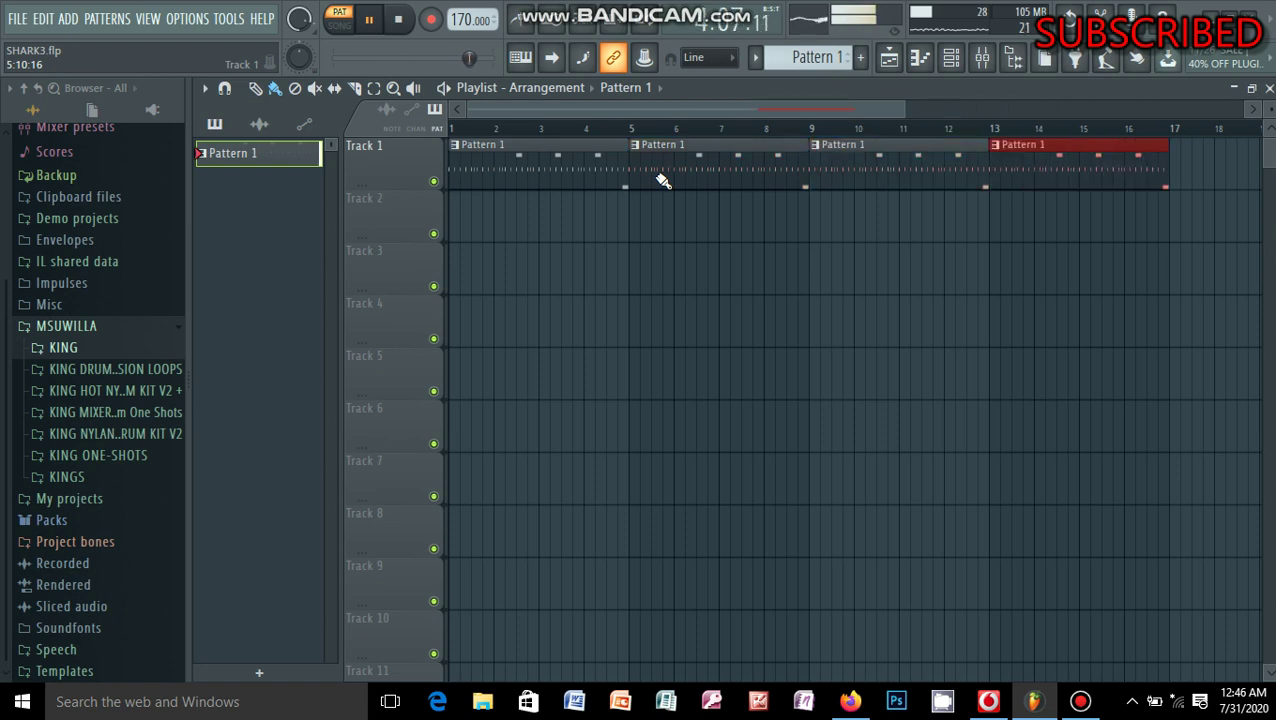
key("ctrl+b")
key("ctrl+b")
key("ctrl+b")
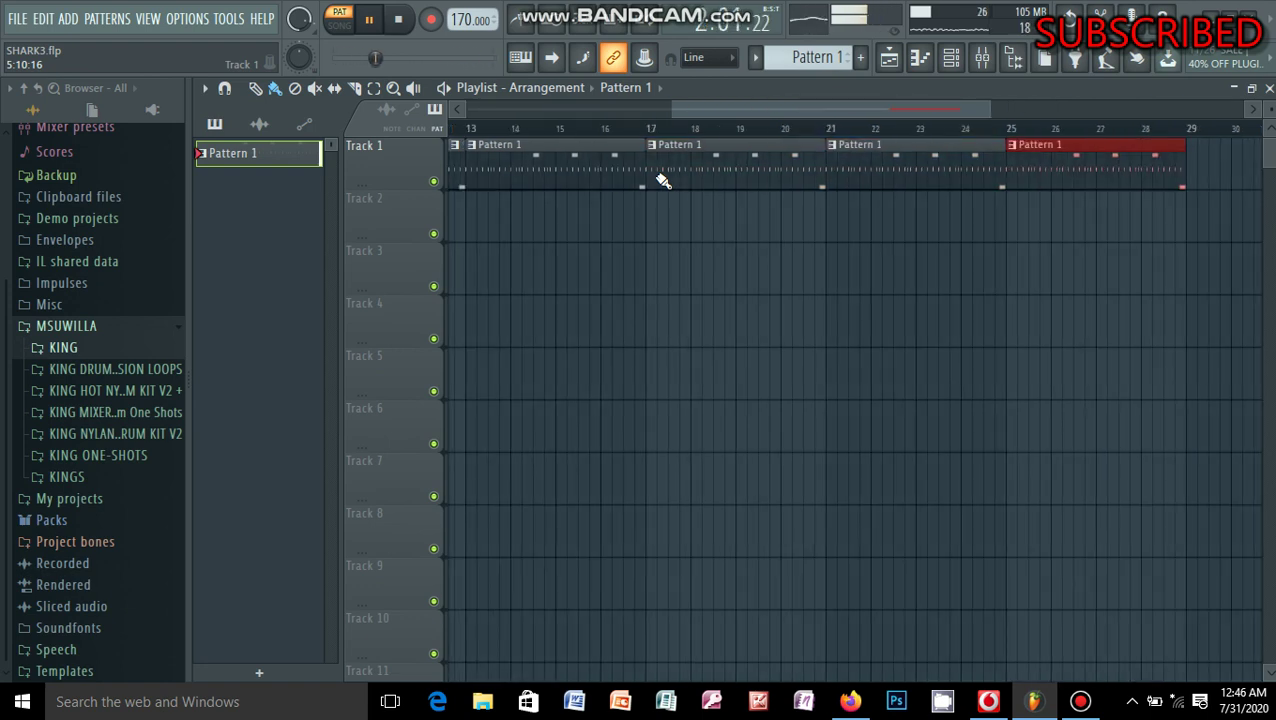